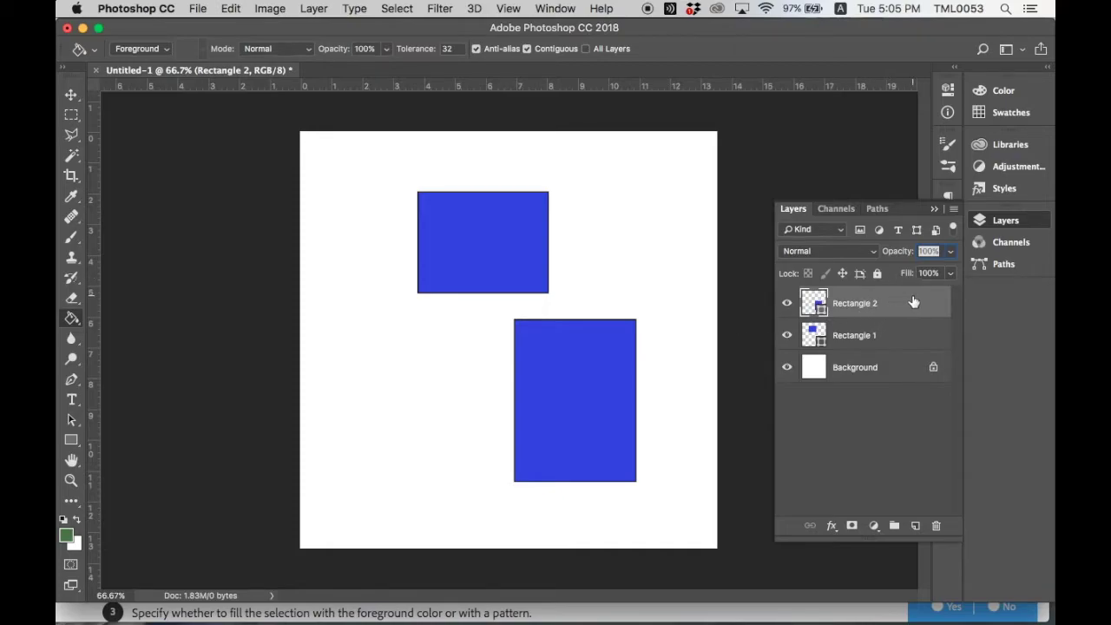
# Step: Set the fill colour of the Rectangle 2 shape to green #38992e and close its shape properties
pyautogui.click(901, 298)
pyautogui.click(949, 90)
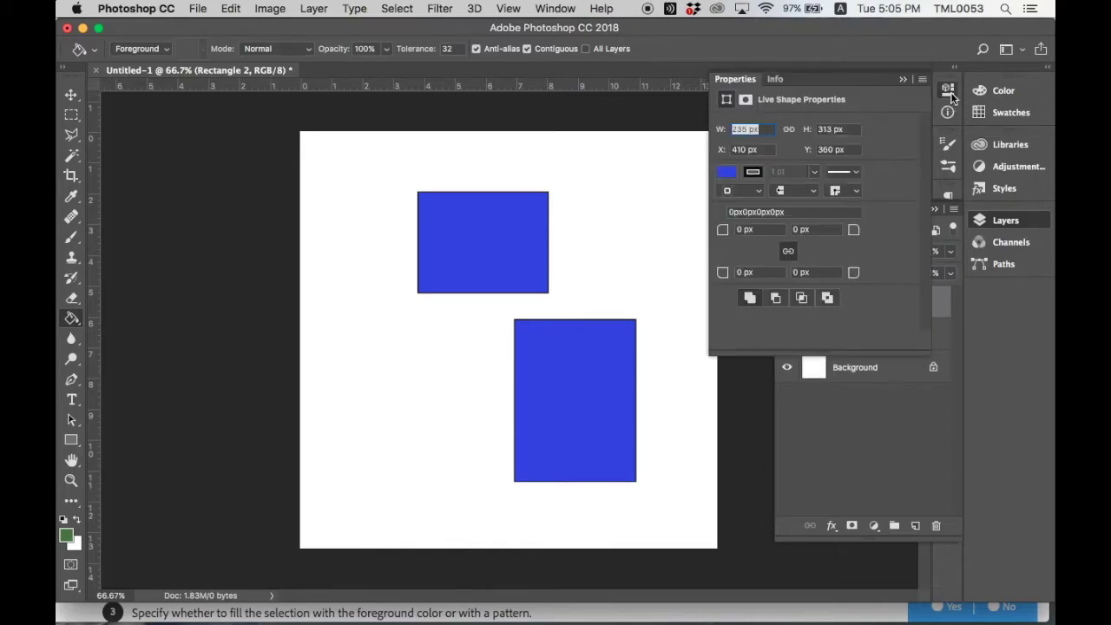
pyautogui.click(726, 174)
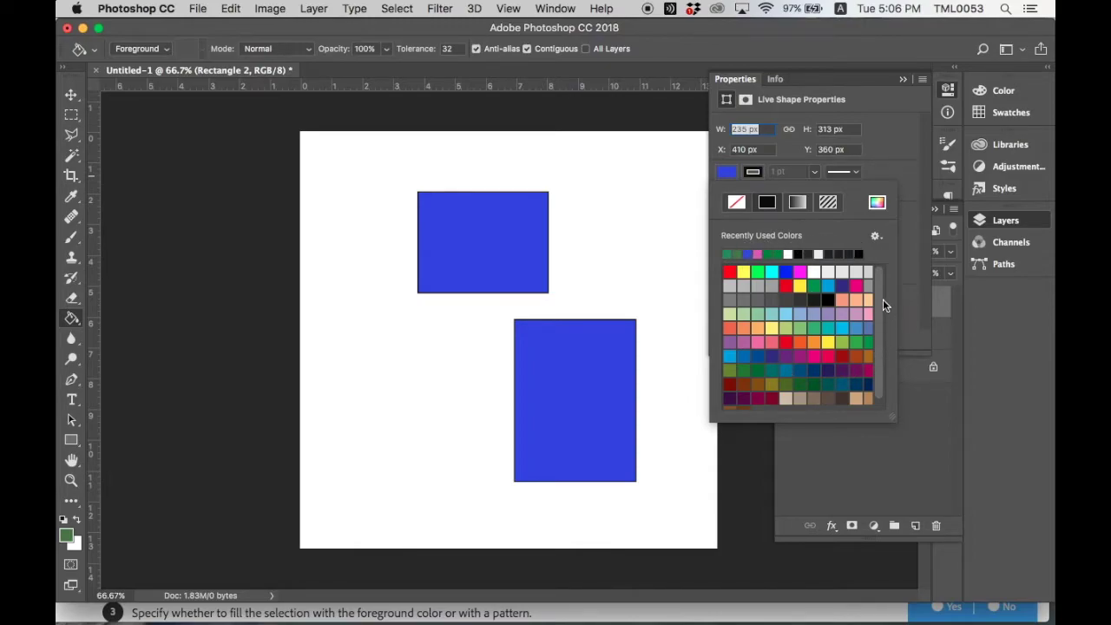
pyautogui.click(877, 204)
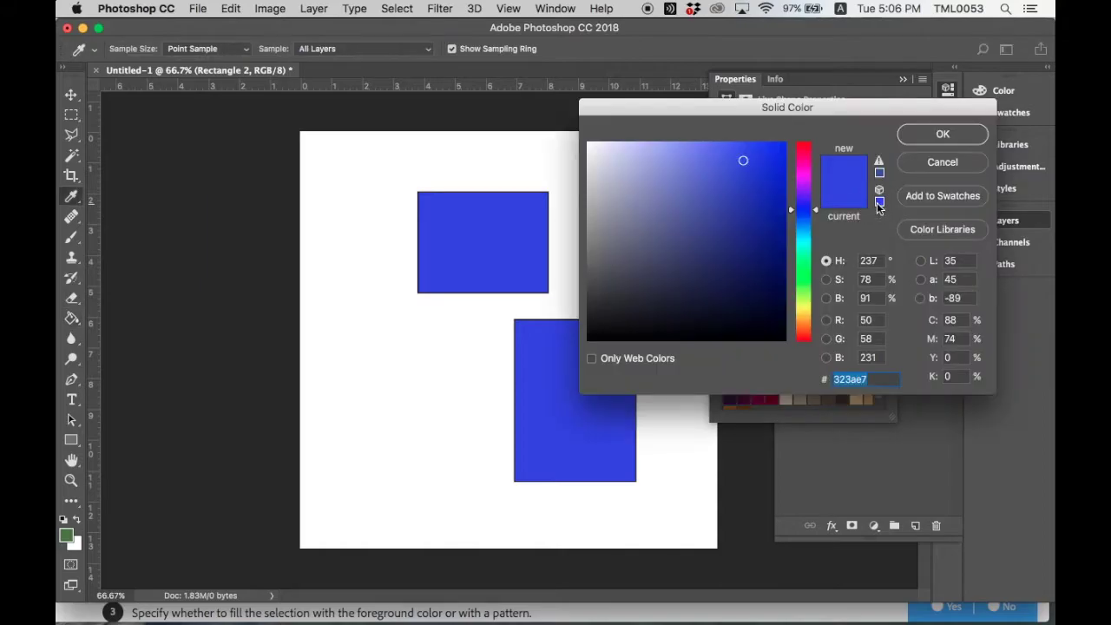
pyautogui.click(803, 277)
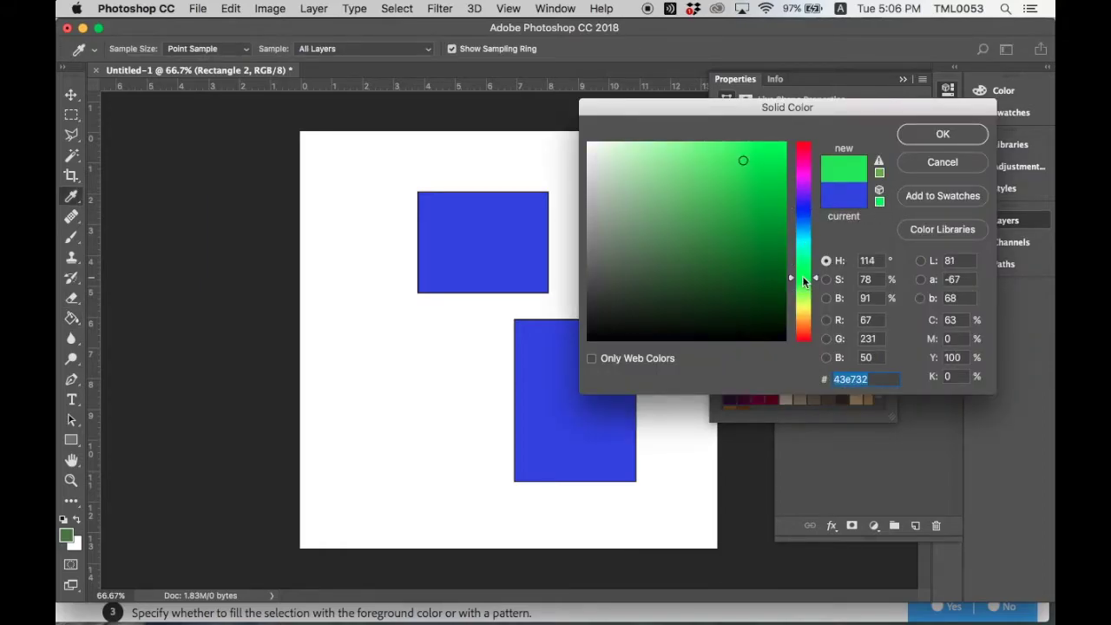
pyautogui.click(727, 221)
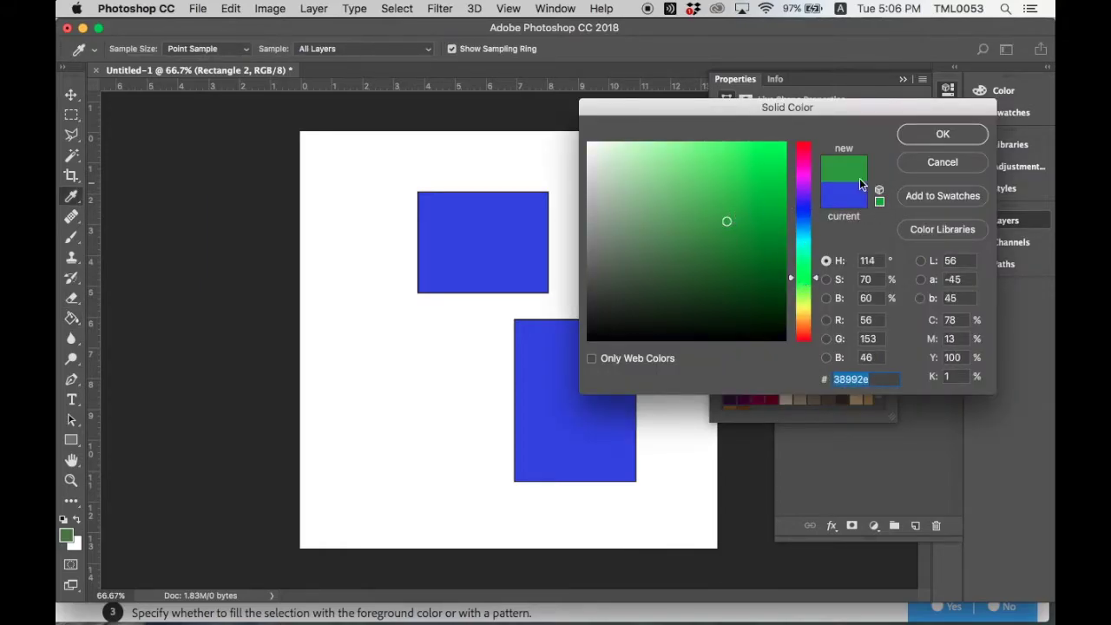
pyautogui.click(943, 139)
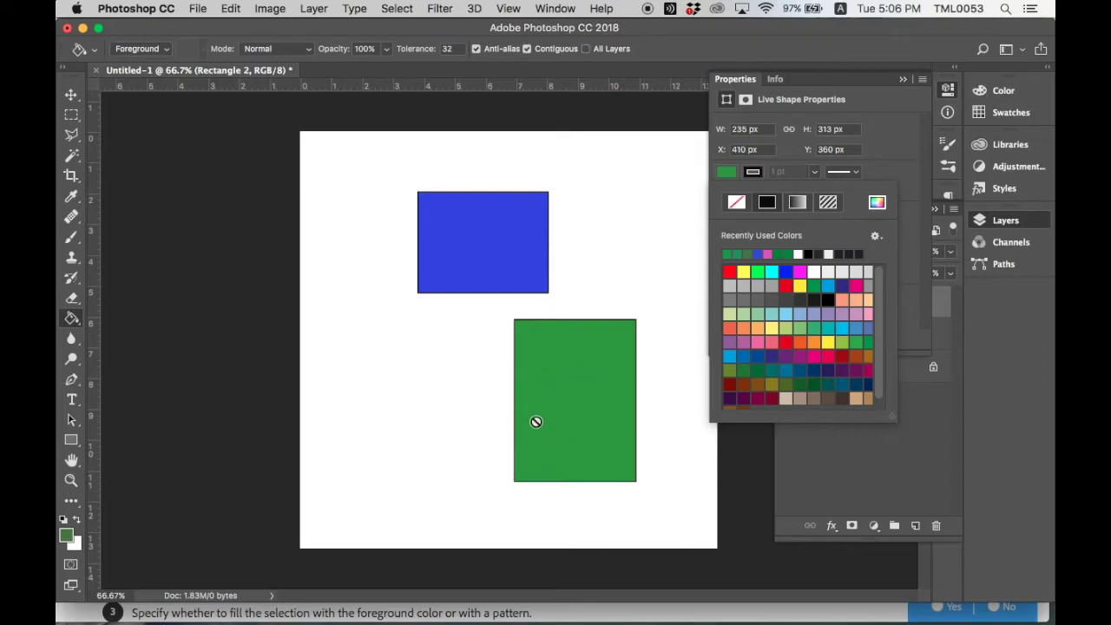
pyautogui.click(905, 81)
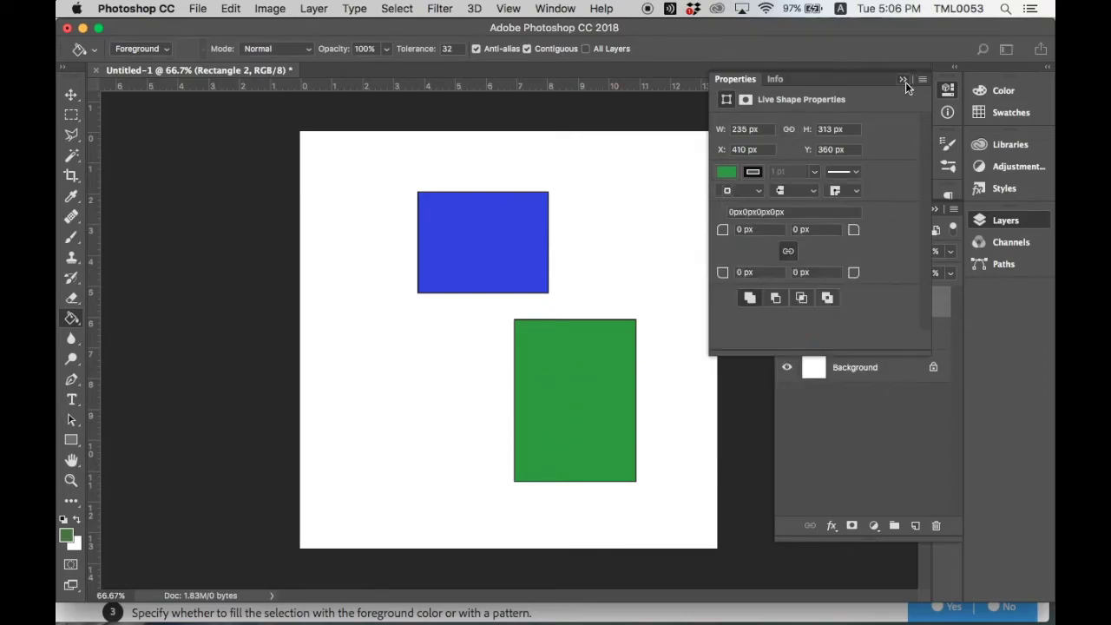
pyautogui.click(904, 80)
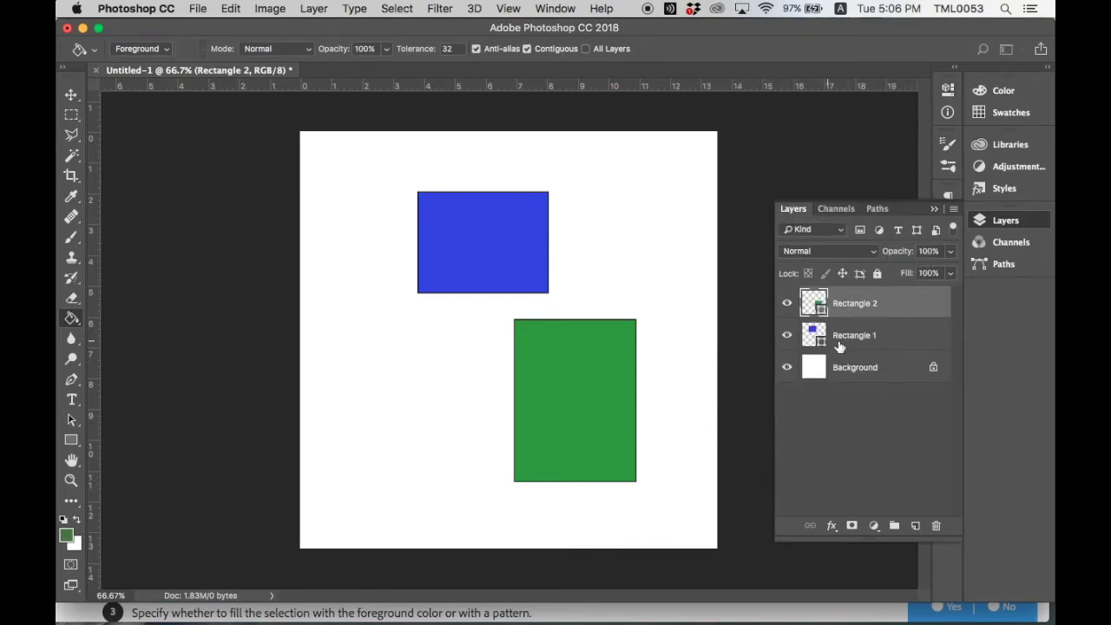
pyautogui.click(893, 336)
pyautogui.click(874, 306)
pyautogui.click(877, 342)
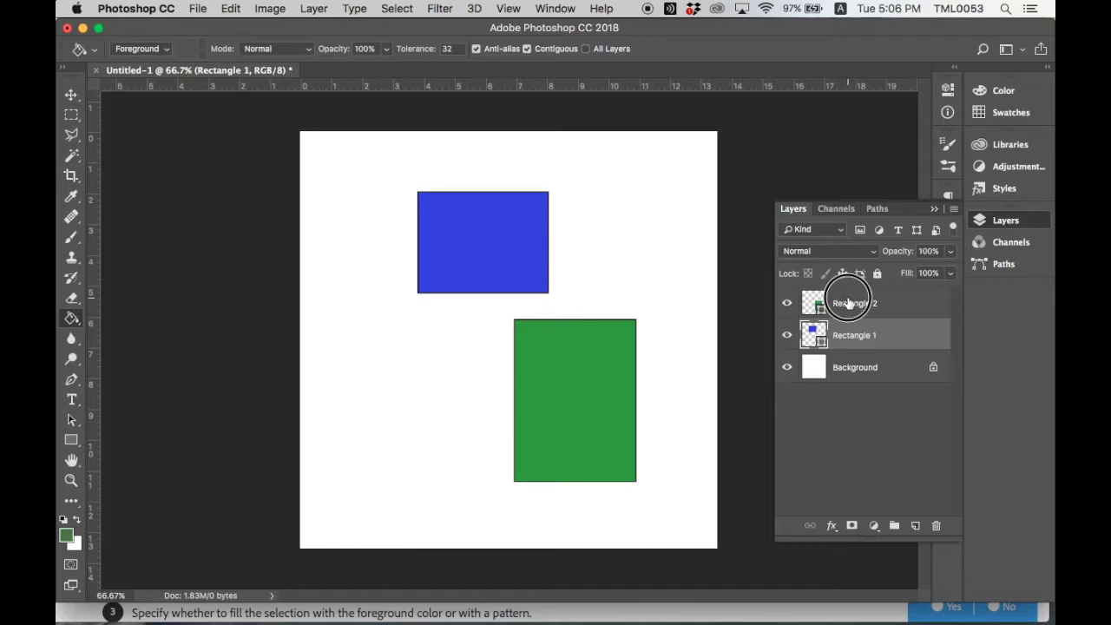
pyautogui.click(846, 303)
pyautogui.click(840, 340)
pyautogui.click(847, 305)
pyautogui.click(842, 338)
pyautogui.click(873, 303)
pyautogui.click(873, 335)
pyautogui.click(868, 306)
pyautogui.click(861, 337)
pyautogui.click(855, 306)
pyautogui.click(844, 335)
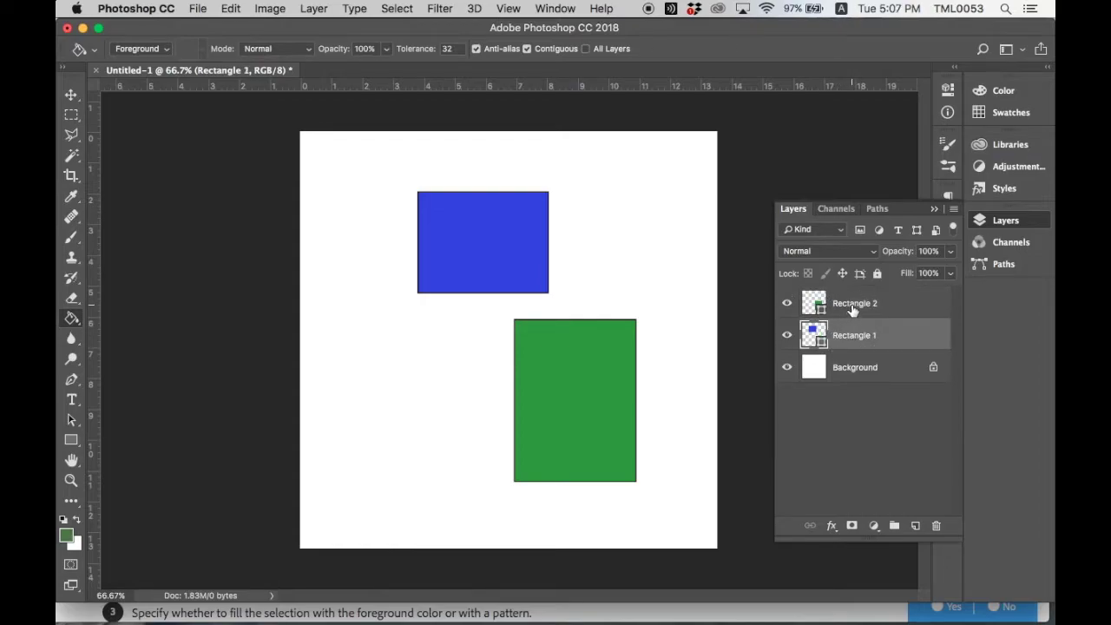
pyautogui.click(851, 306)
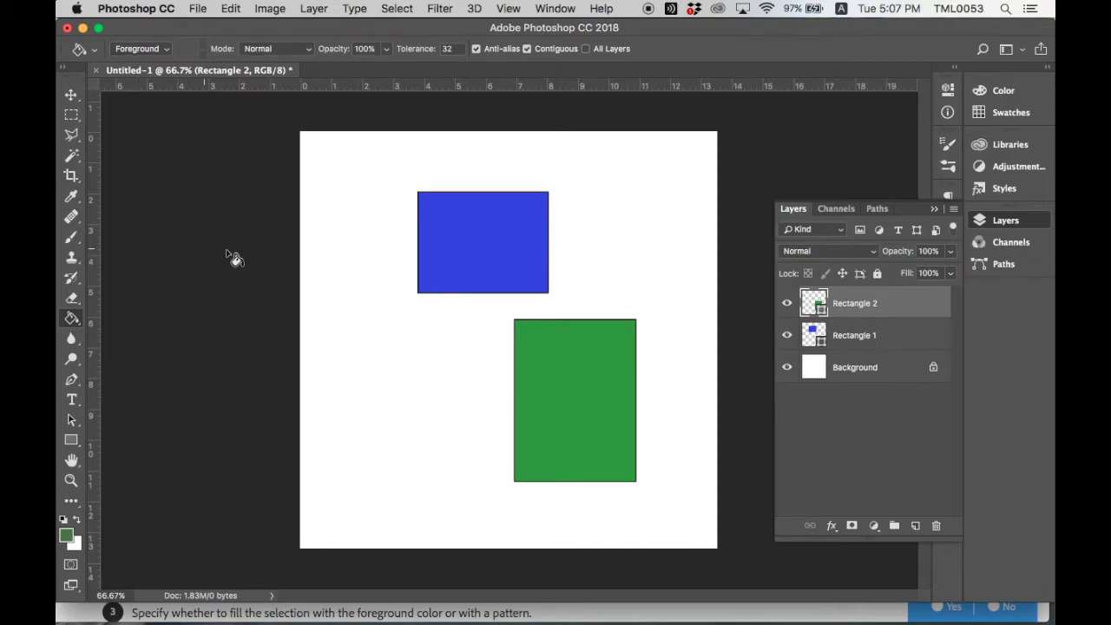
# Step: Reposition both rectangles independently with the Move tool, leaving the blue one in the canvas's upper left and the green one below and to its right
pyautogui.click(71, 97)
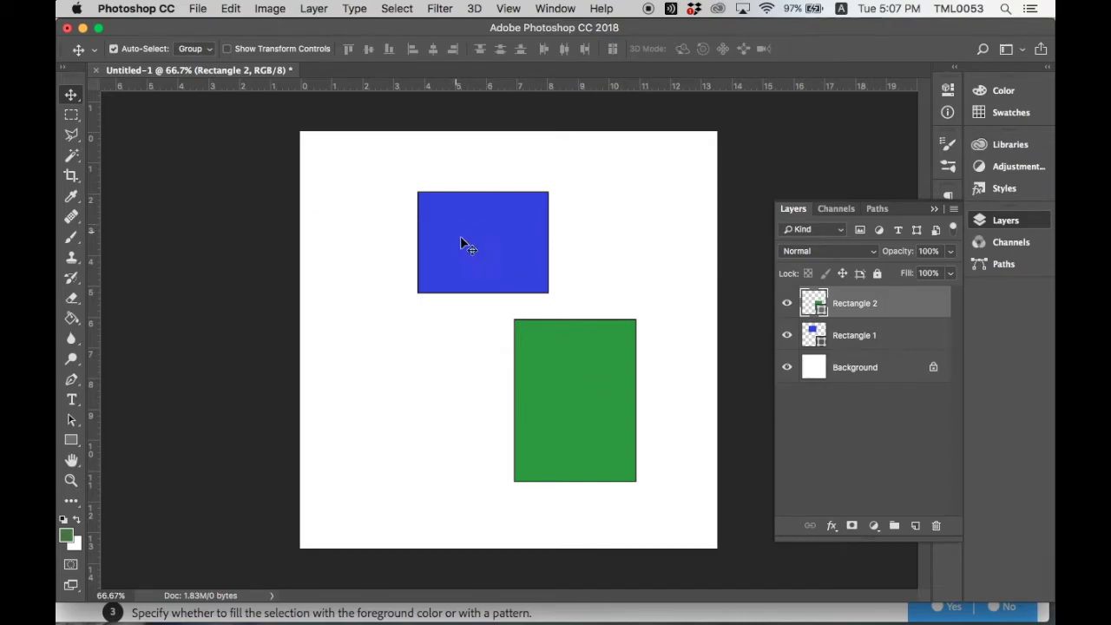
pyautogui.moveTo(481, 264); pyautogui.dragTo(417, 367)
pyautogui.moveTo(556, 346); pyautogui.dragTo(569, 218)
pyautogui.moveTo(434, 311); pyautogui.dragTo(550, 423)
pyautogui.moveTo(576, 285); pyautogui.dragTo(369, 285)
pyautogui.moveTo(499, 430); pyautogui.dragTo(565, 285)
pyautogui.moveTo(422, 291); pyautogui.dragTo(460, 427)
pyautogui.moveTo(590, 339); pyautogui.dragTo(585, 263)
pyautogui.moveTo(487, 367); pyautogui.dragTo(588, 377)
pyautogui.moveTo(586, 261); pyautogui.dragTo(438, 258)
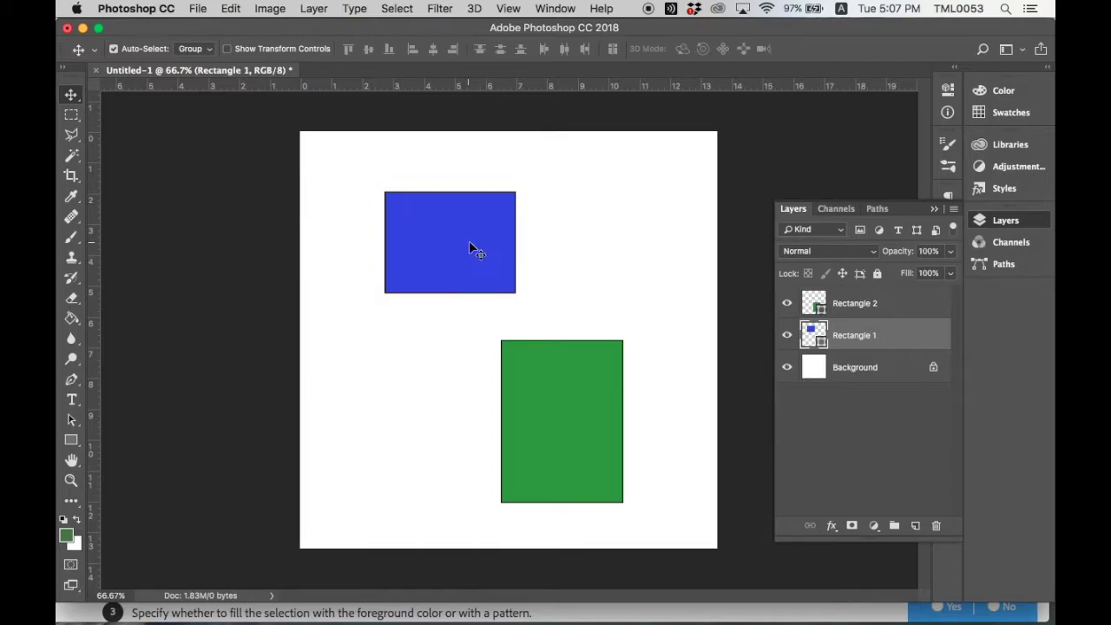
pyautogui.moveTo(478, 245); pyautogui.dragTo(431, 258)
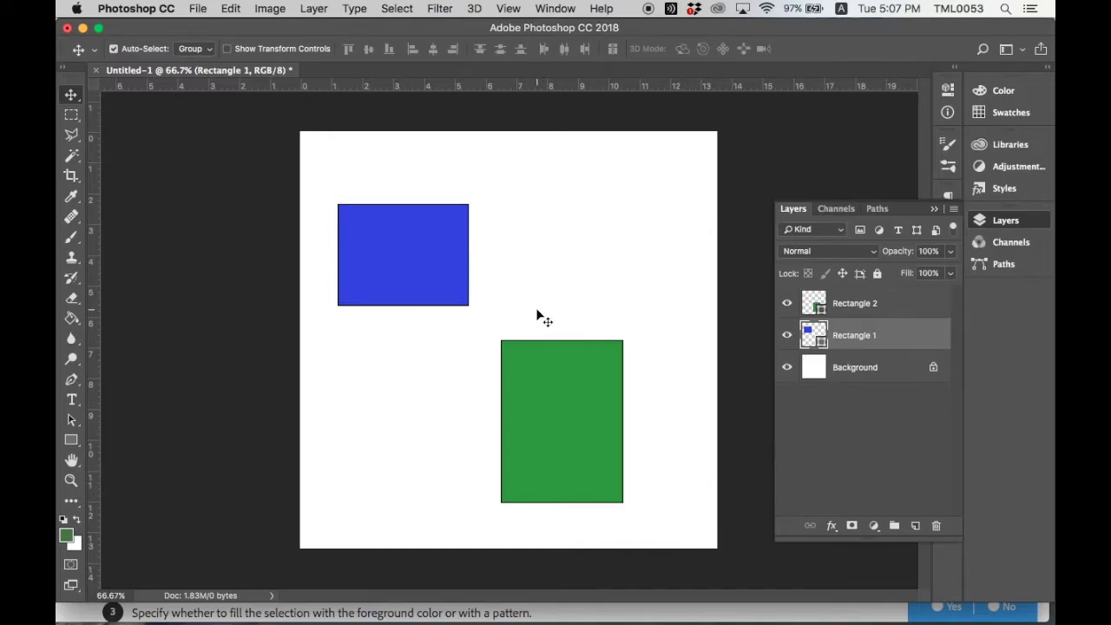
# Step: Check the History States setting in the Performance preferences without changing it, and review the document's recorded history
pyautogui.click(934, 211)
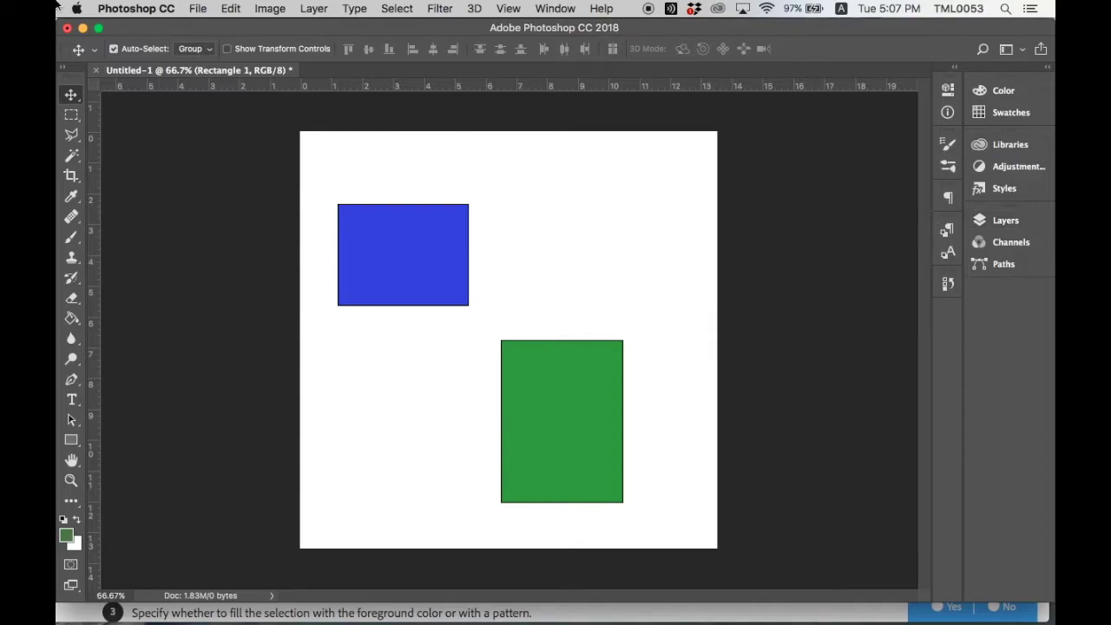
pyautogui.click(134, 8)
pyautogui.moveTo(168, 58)
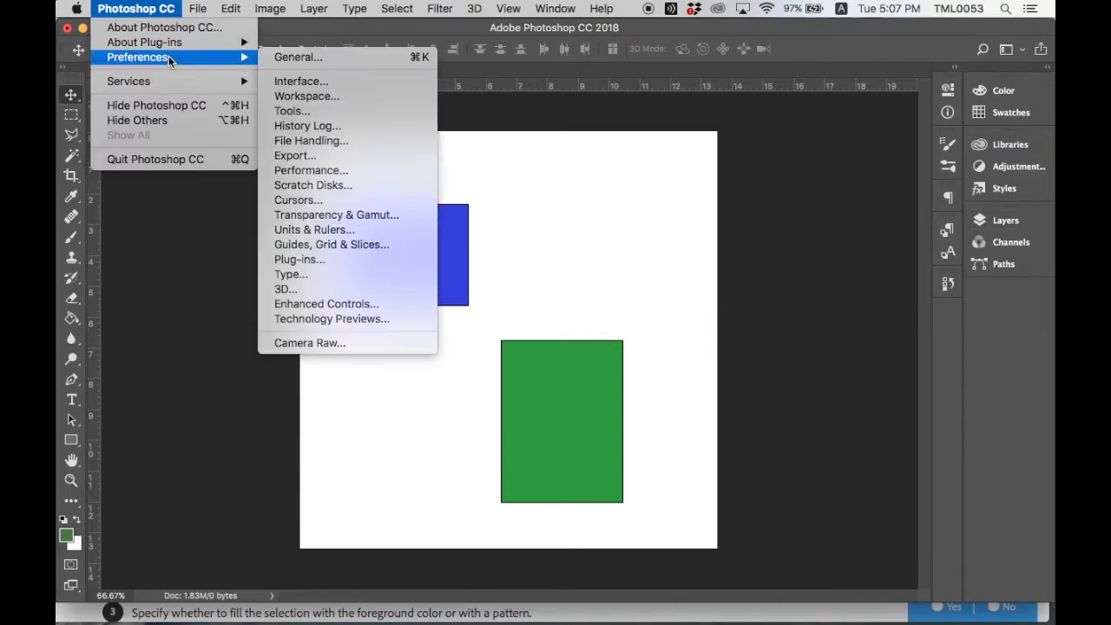
pyautogui.click(314, 171)
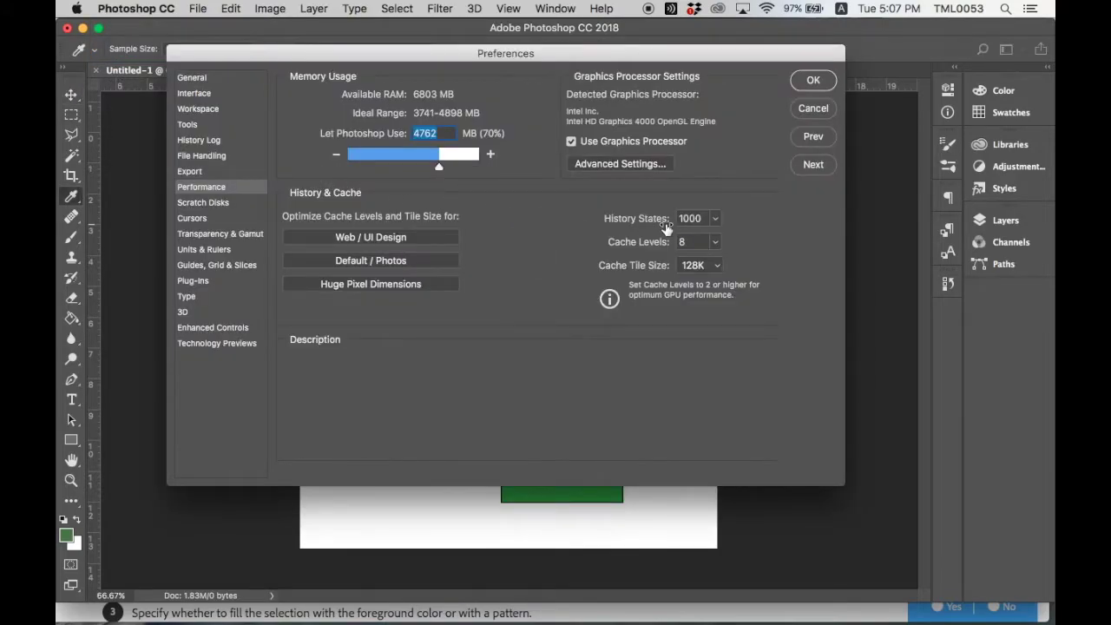
pyautogui.click(815, 110)
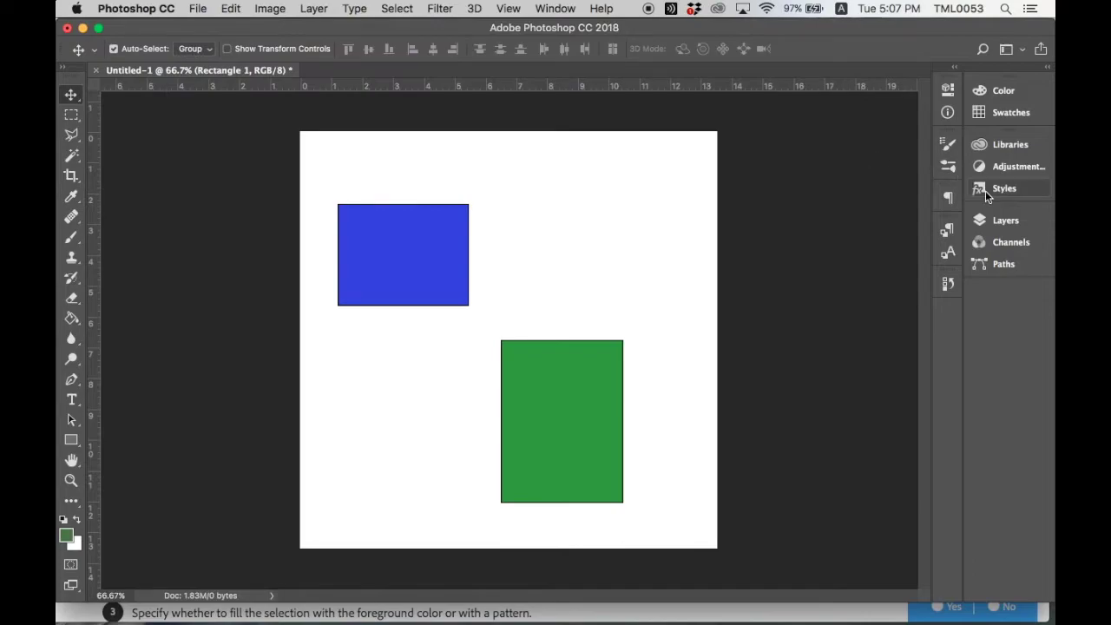
pyautogui.click(949, 287)
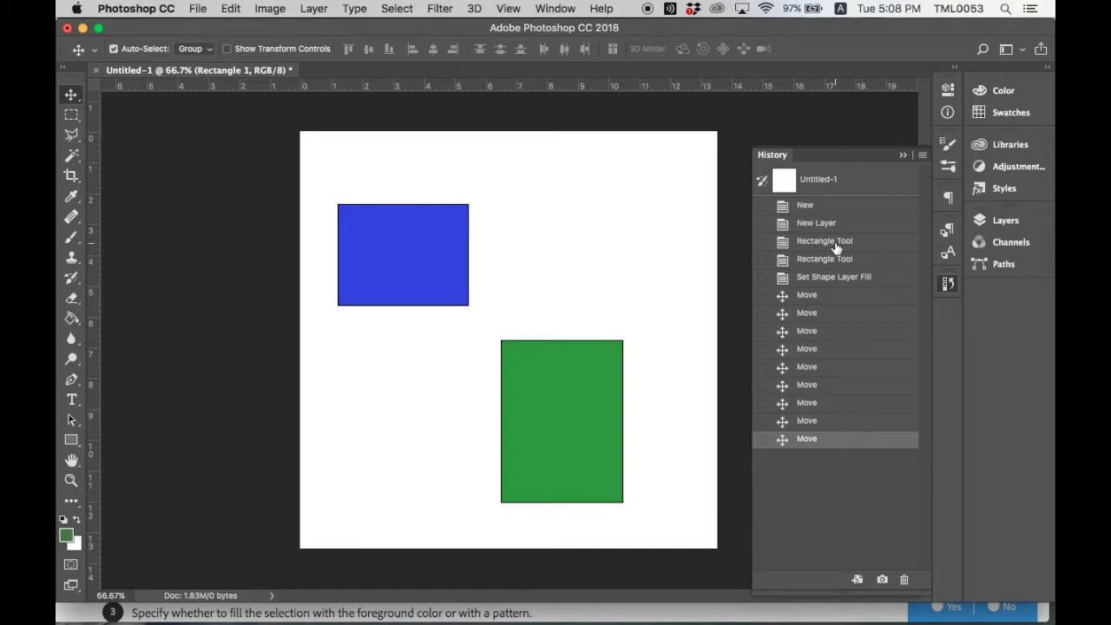
pyautogui.click(904, 155)
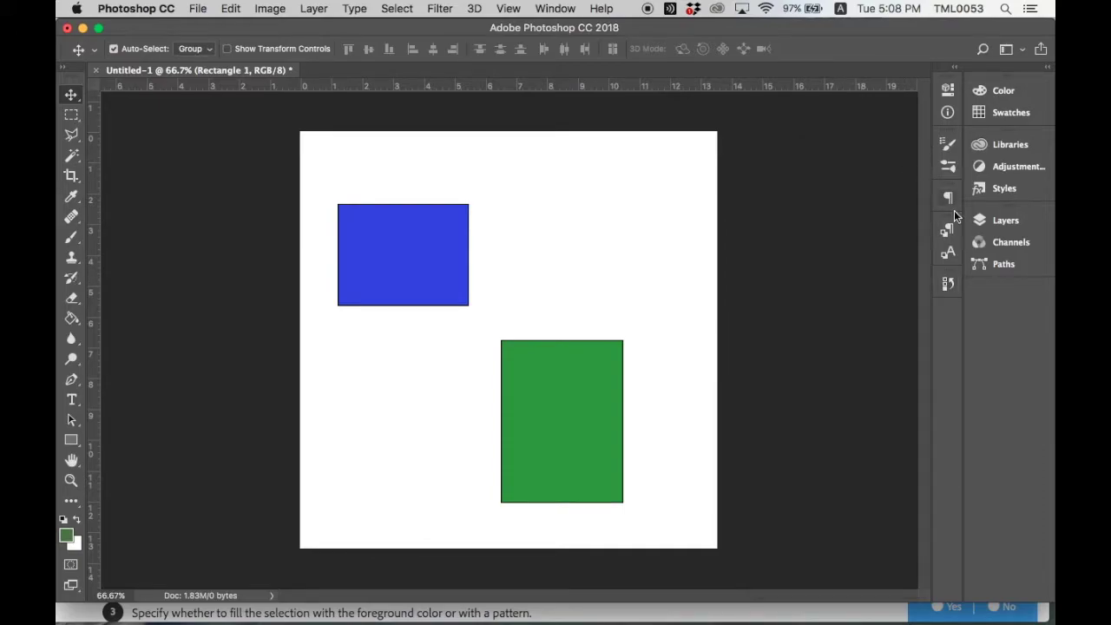
# Step: On the Rectangle 2 layer, draw a circle about 504 px across with the Ellipse Tool, overlapping both rectangles
pyautogui.click(1010, 223)
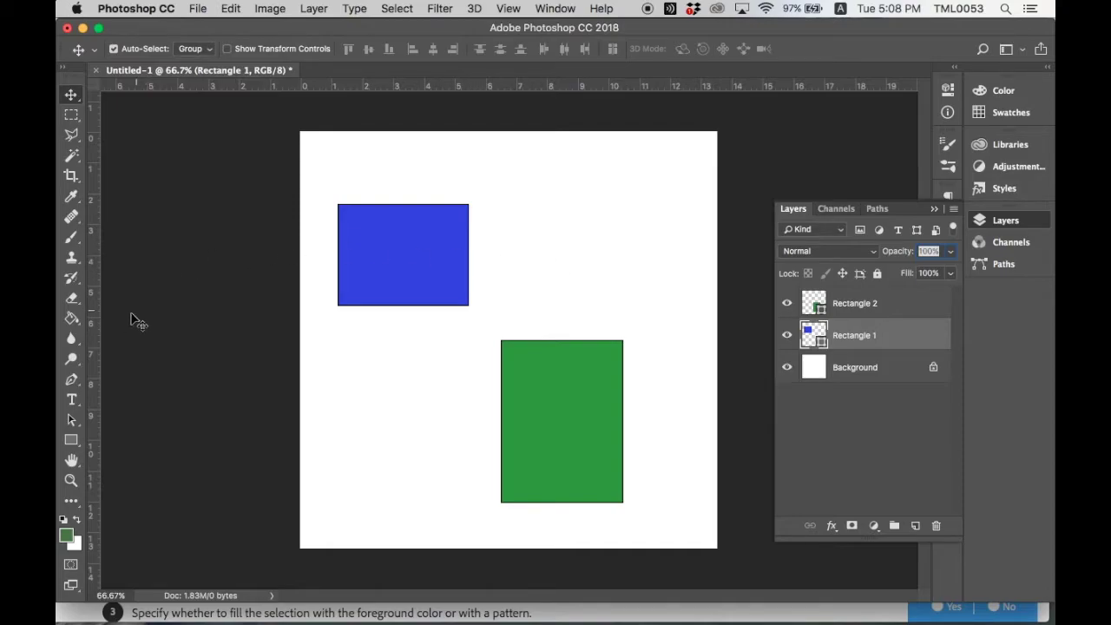
pyautogui.click(887, 308)
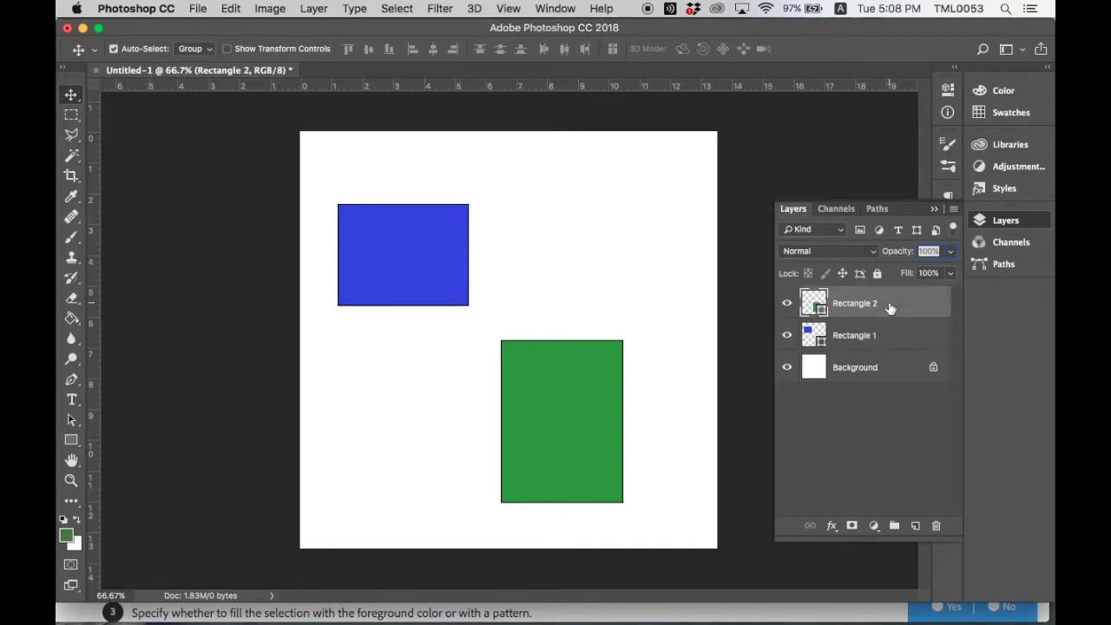
pyautogui.click(73, 442)
pyautogui.rightClick(73, 442)
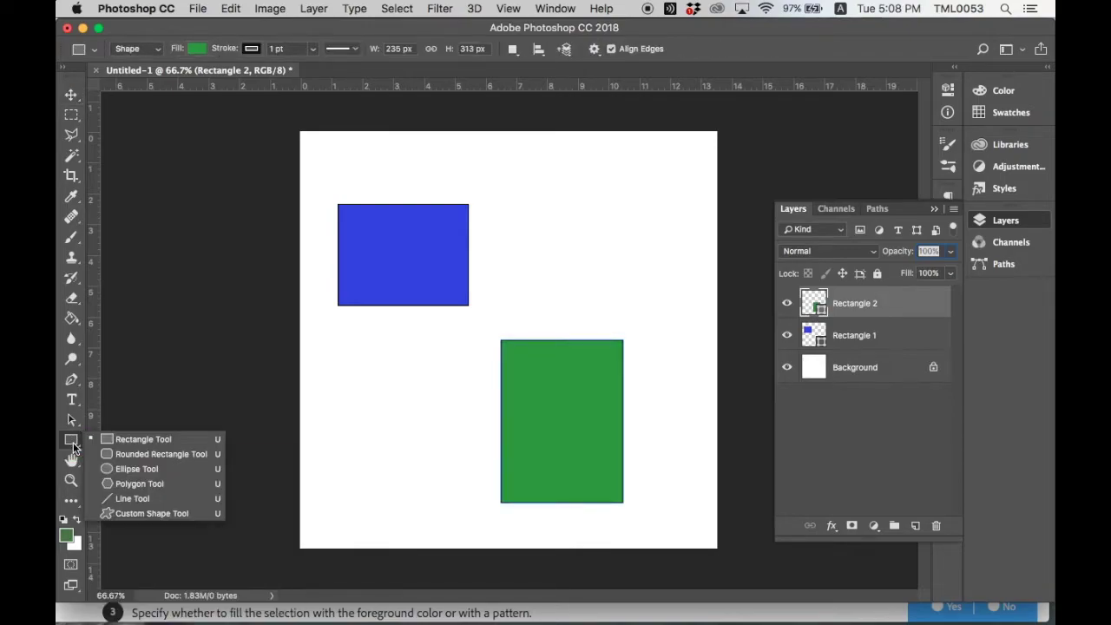
pyautogui.click(132, 469)
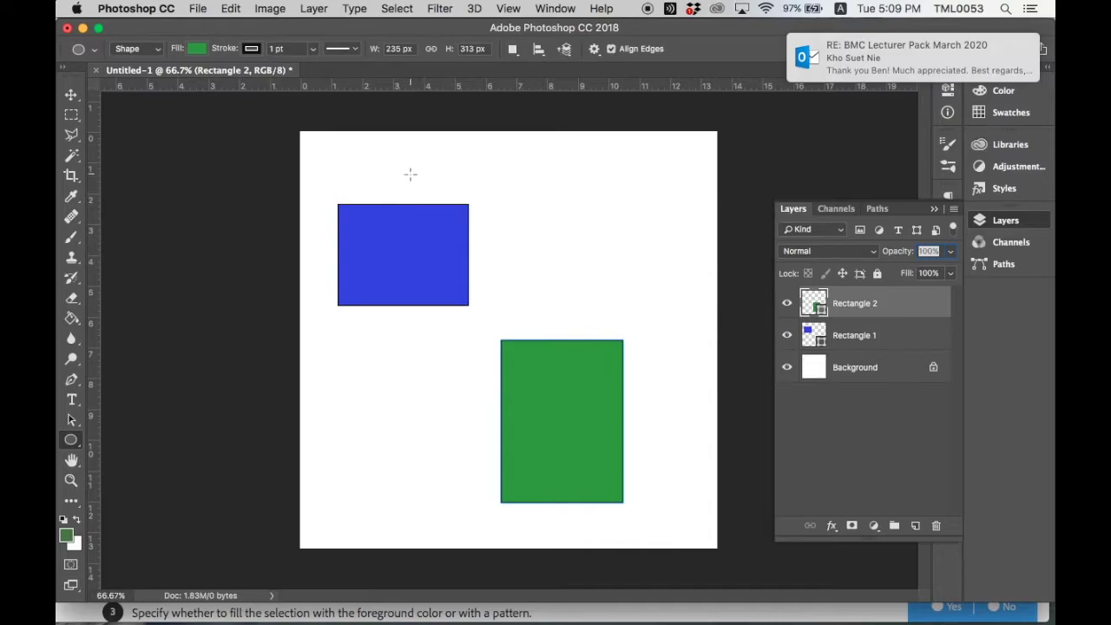
pyautogui.moveTo(408, 173); pyautogui.dragTo(664, 475)
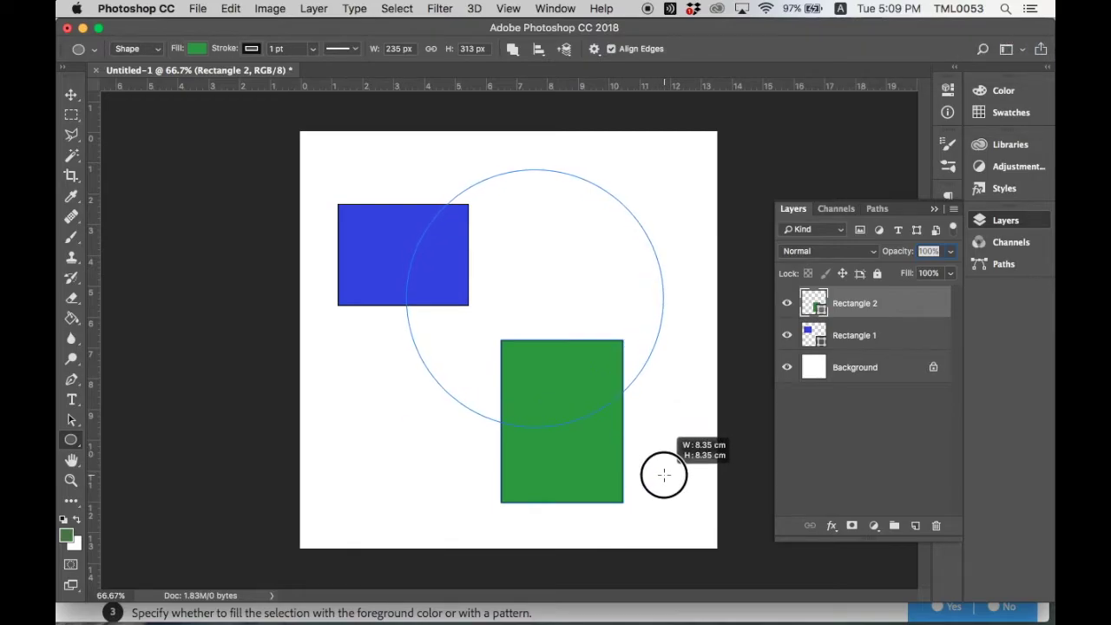
pyautogui.moveTo(664, 475)
pyautogui.mouseDown()
pyautogui.moveTo(550, 336)
pyautogui.moveTo(671, 476)
pyautogui.moveTo(590, 399)
pyautogui.moveTo(544, 325)
pyautogui.moveTo(642, 442)
pyautogui.moveTo(541, 305)
pyautogui.moveTo(685, 464)
pyautogui.moveTo(560, 335)
pyautogui.moveTo(654, 464)
pyautogui.moveTo(529, 292)
pyautogui.moveTo(621, 397)
pyautogui.moveTo(518, 288)
pyautogui.moveTo(670, 457)
pyautogui.mouseUp()
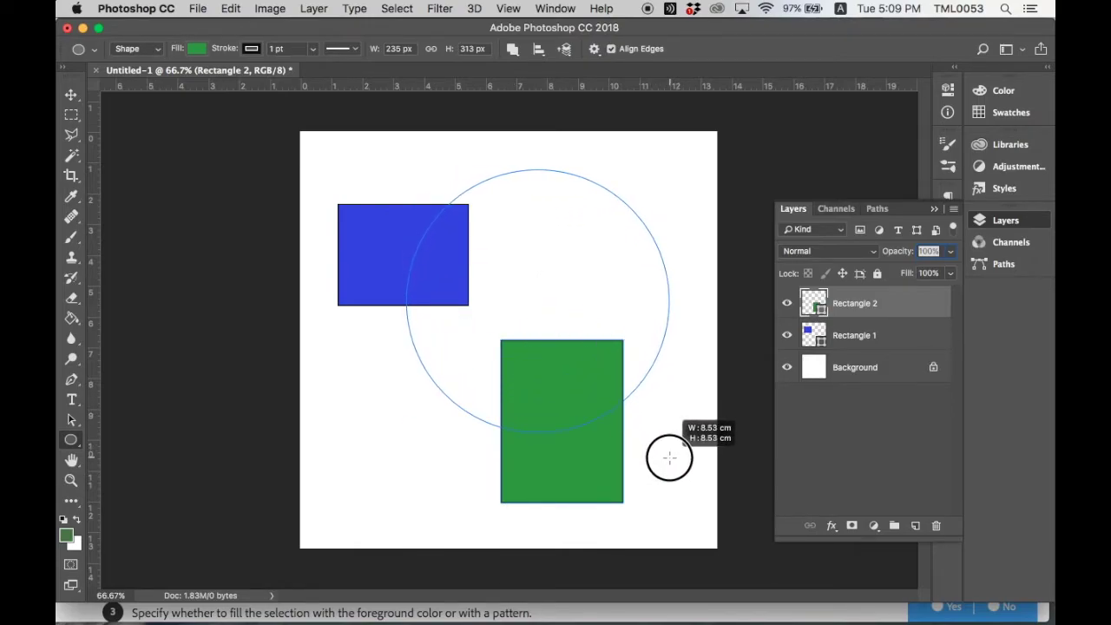
pyautogui.moveTo(669, 457); pyautogui.dragTo(670, 459)
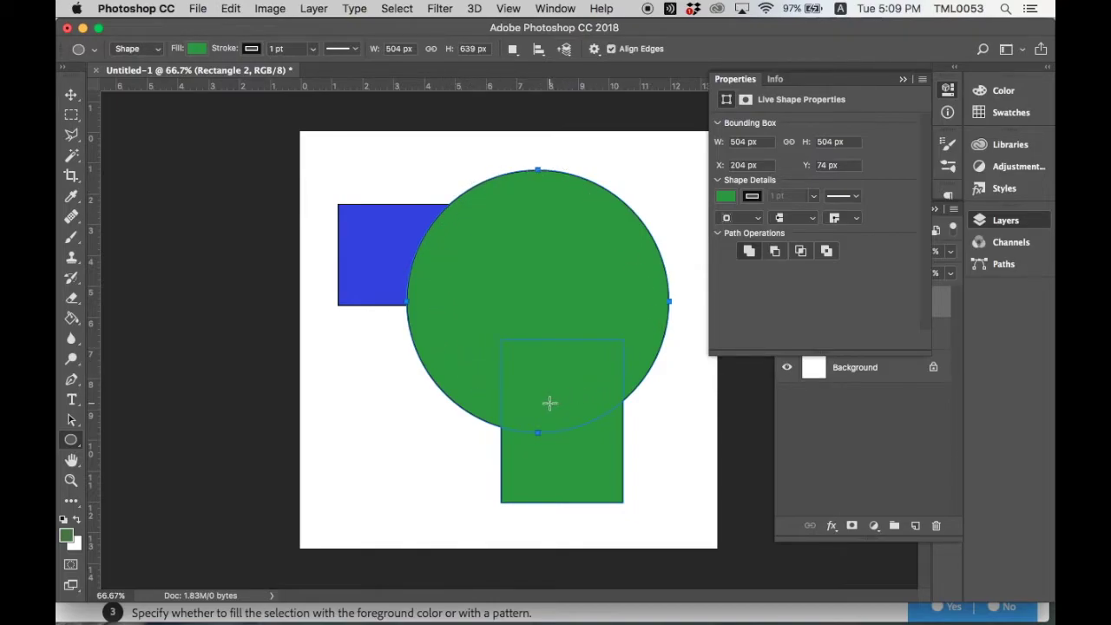
# Step: Set the fill colour of the Rectangle 2 layer's circle and rectangle to purple #8e2e99
pyautogui.click(727, 197)
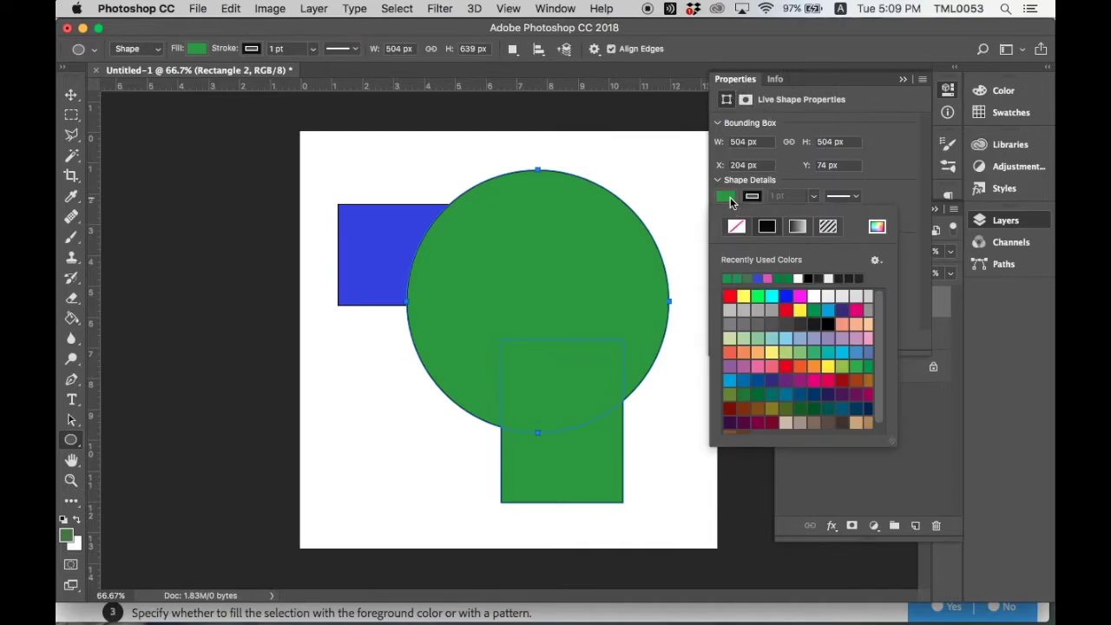
pyautogui.click(876, 226)
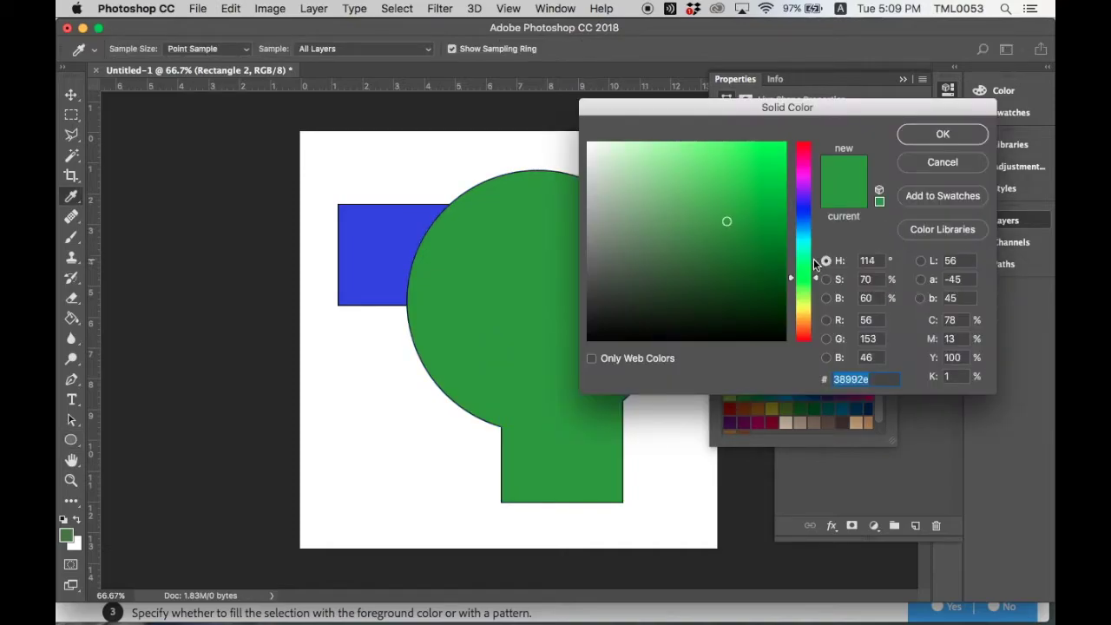
pyautogui.click(804, 178)
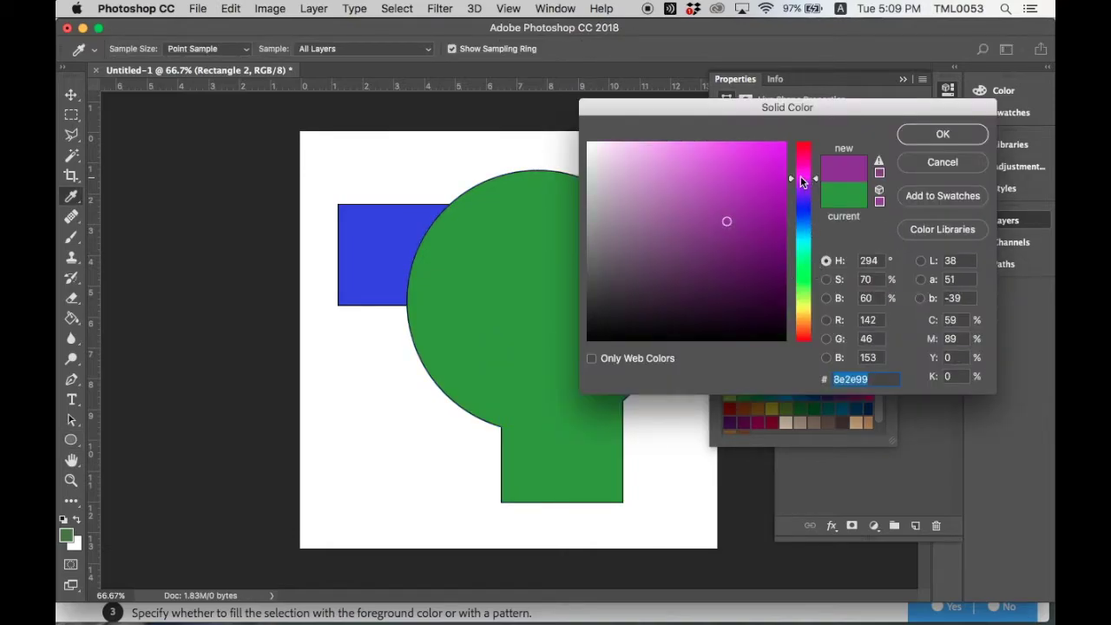
pyautogui.click(921, 134)
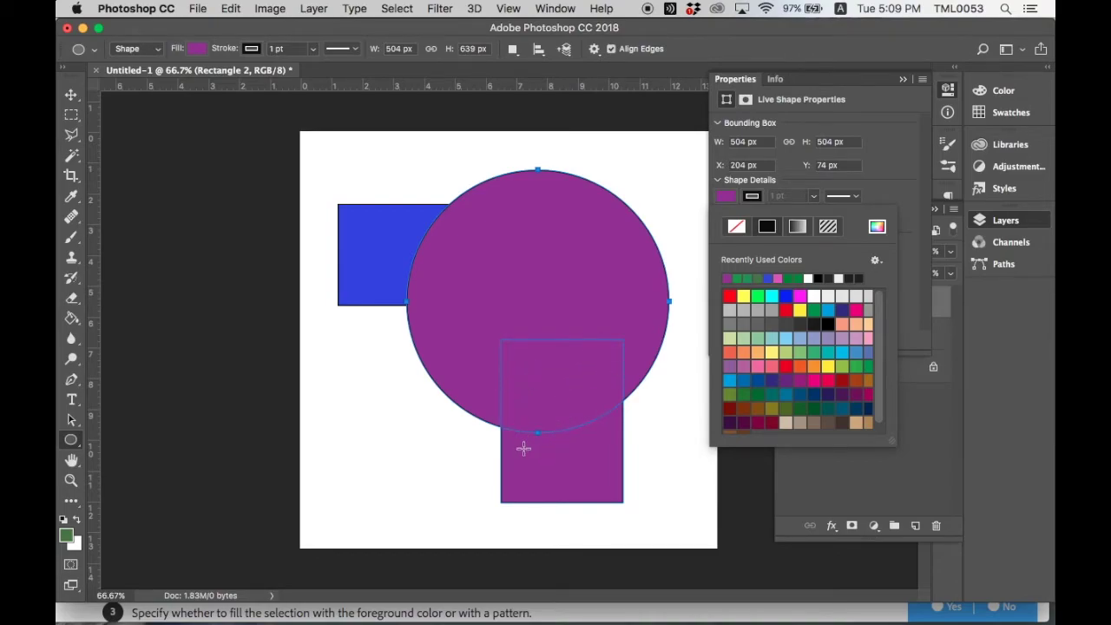
# Step: Dismiss the numeric entry alert, close the shape properties and undo the gradient and purple fills on the Rectangle 2 layer
pyautogui.click(904, 80)
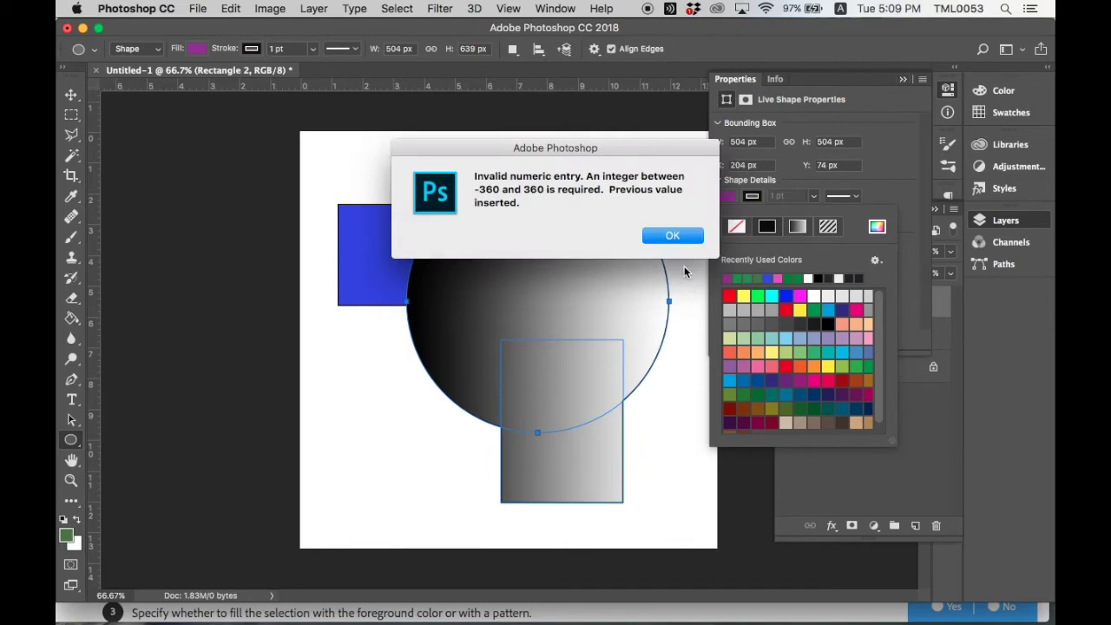
pyautogui.click(672, 235)
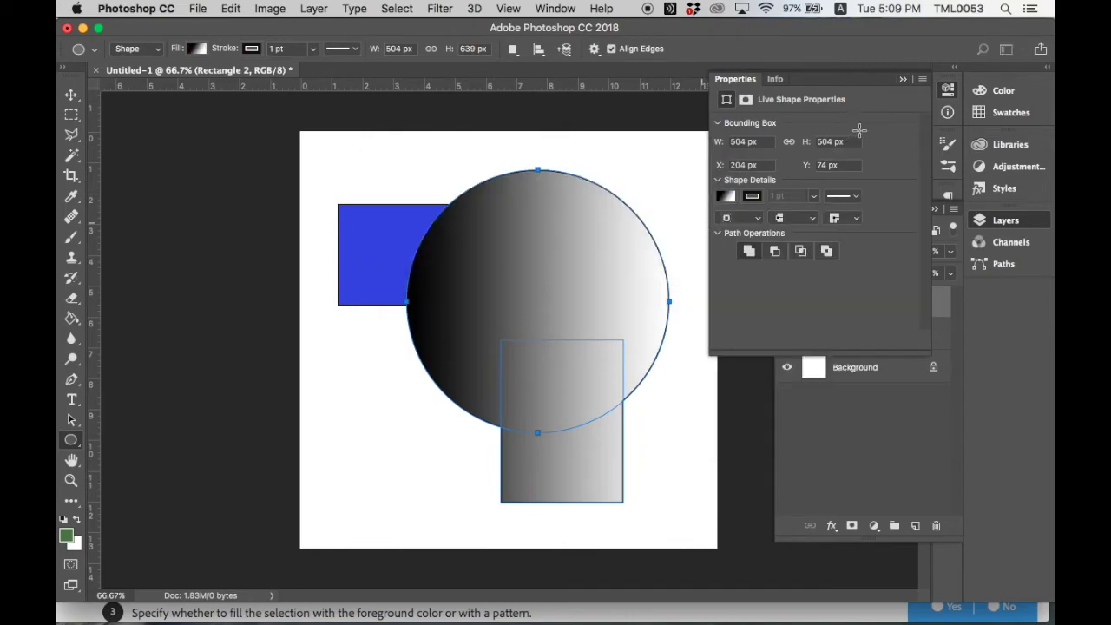
pyautogui.click(904, 80)
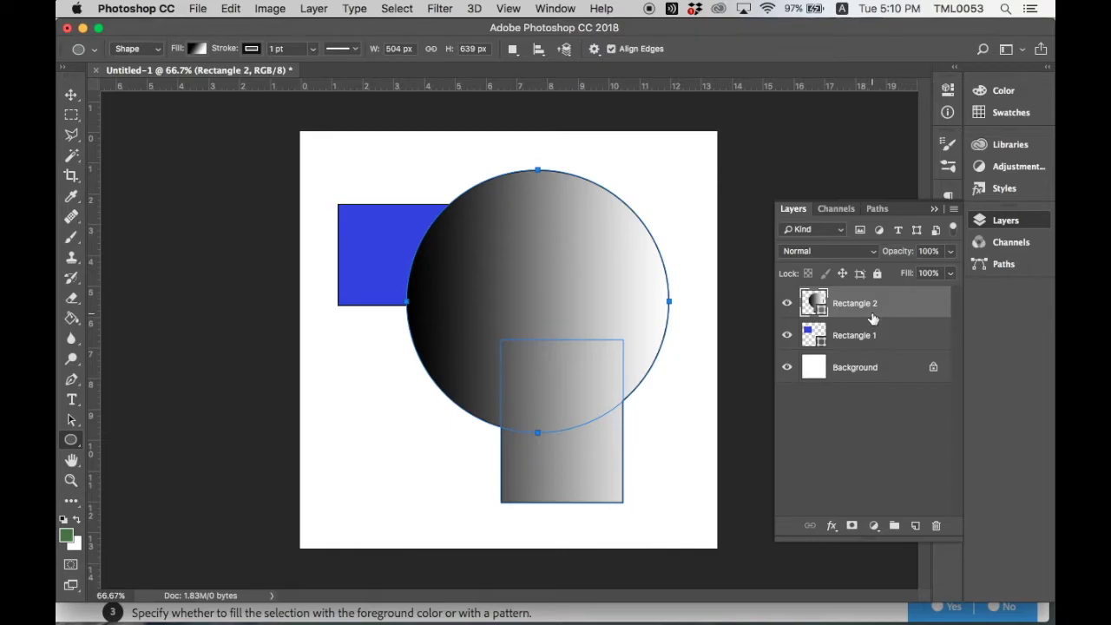
pyautogui.hotkey('alt', 'BackSpace')
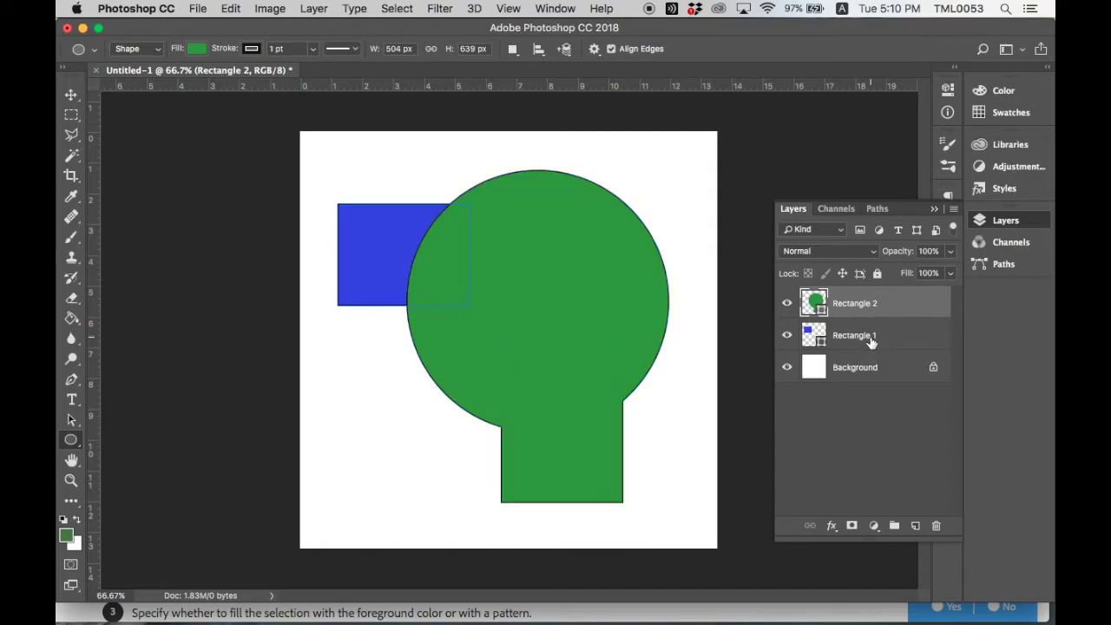
# Step: Revert the document to the last Move state in its history, removing the circle from the Rectangle 2 layer
pyautogui.click(860, 341)
pyautogui.click(855, 304)
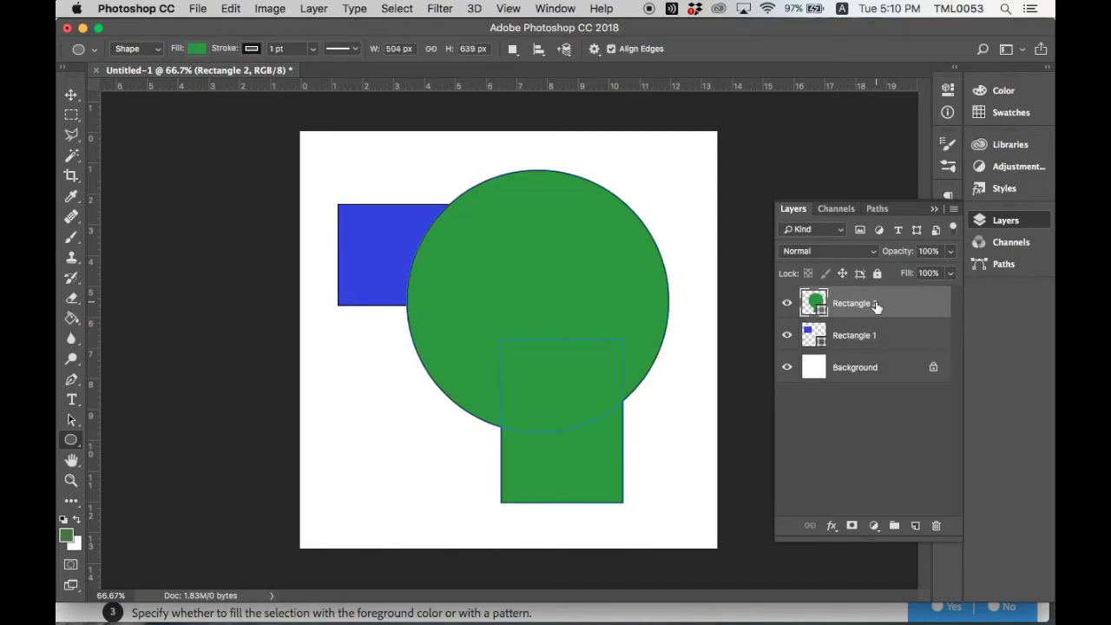
pyautogui.click(935, 210)
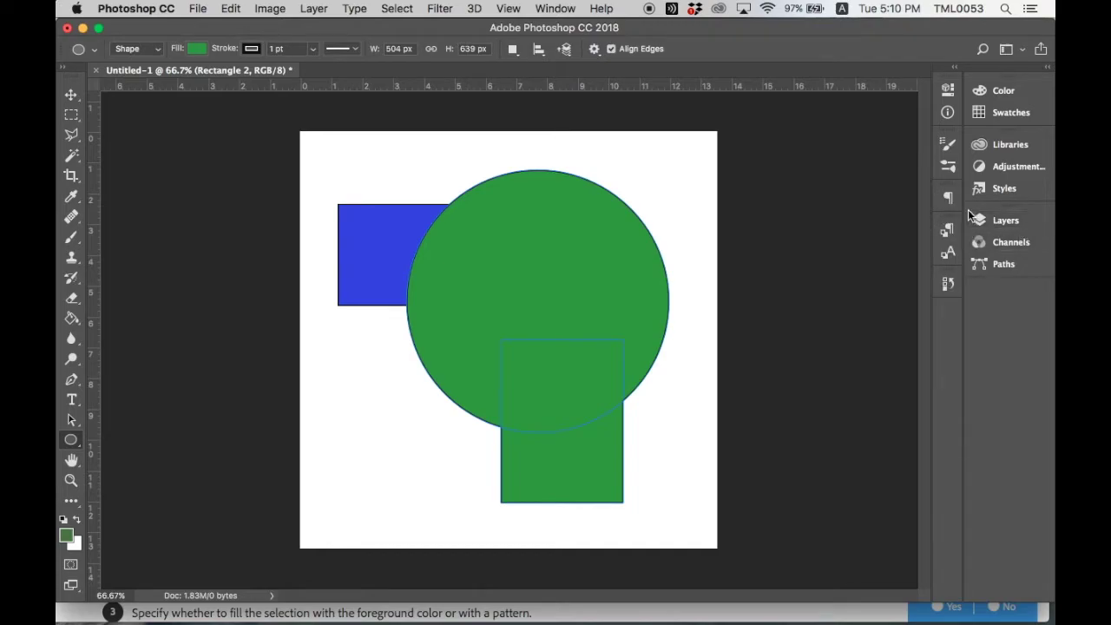
pyautogui.click(949, 284)
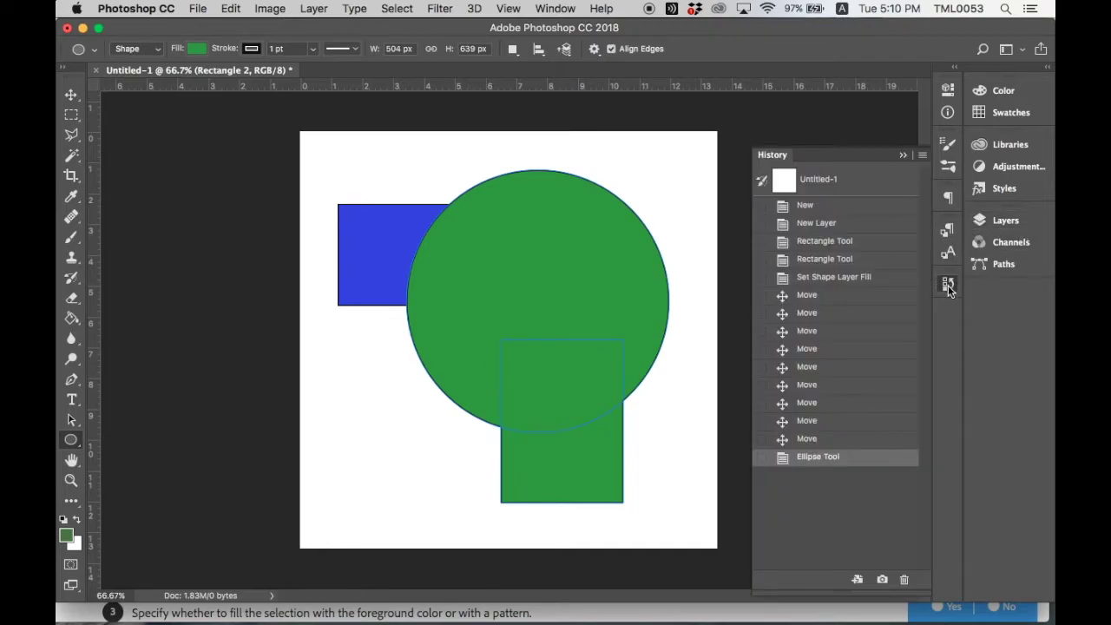
pyautogui.click(813, 441)
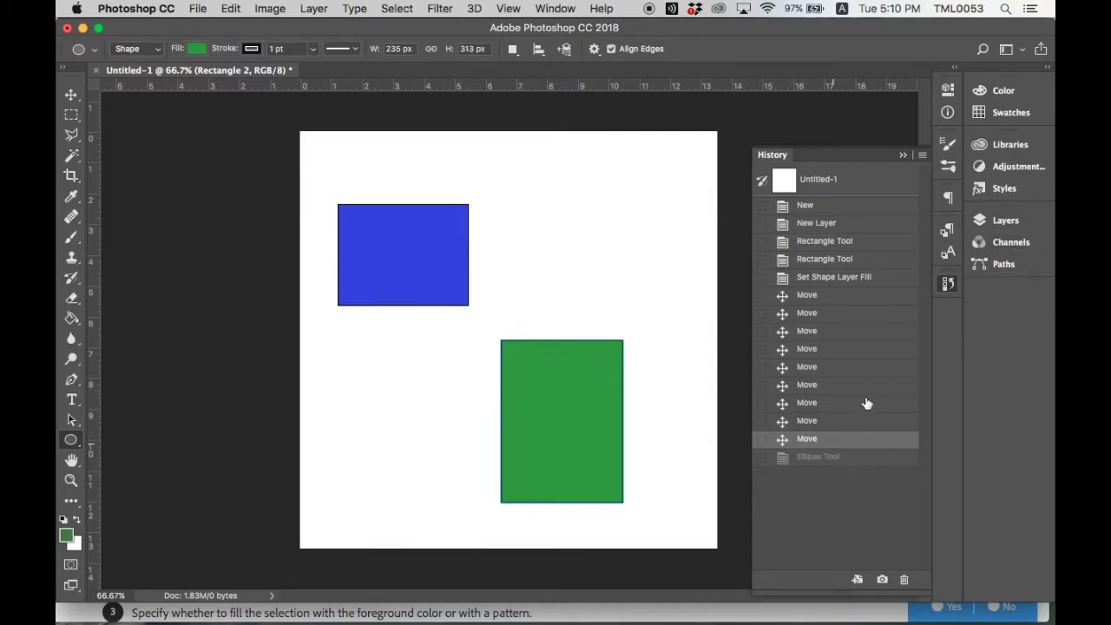
# Step: Examine the set of shape tools grouped with the Ellipse Tool
pyautogui.click(71, 440)
pyautogui.click(105, 441)
pyautogui.rightClick(103, 440)
pyautogui.rightClick(89, 439)
pyautogui.rightClick(71, 440)
pyautogui.click(71, 440)
pyautogui.rightClick(70, 441)
pyautogui.click(70, 441)
pyautogui.rightClick(70, 439)
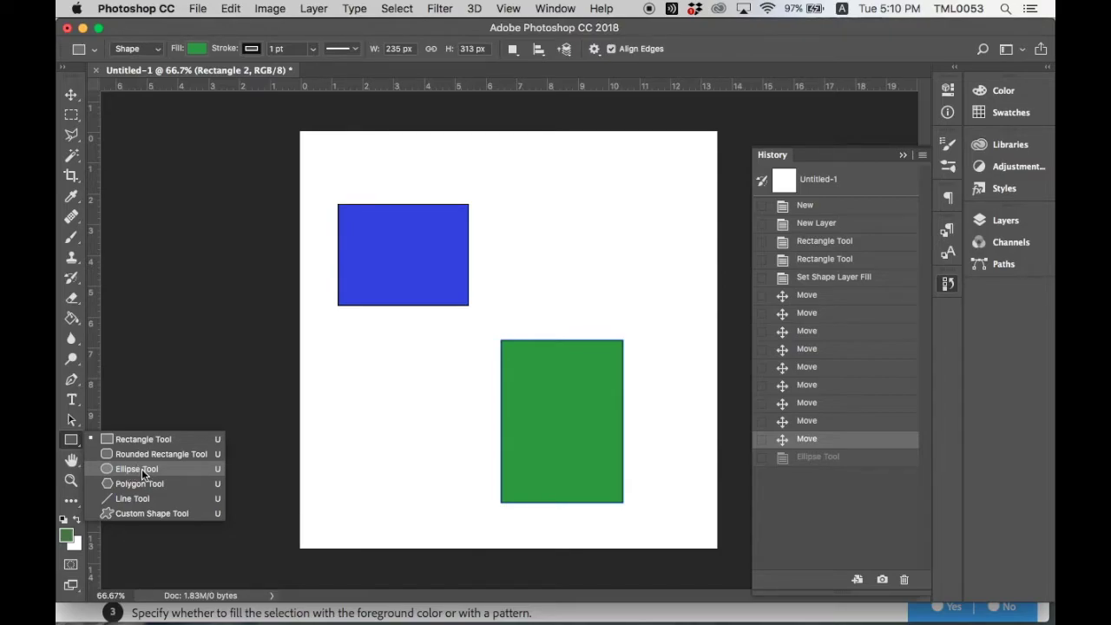
pyautogui.click(71, 440)
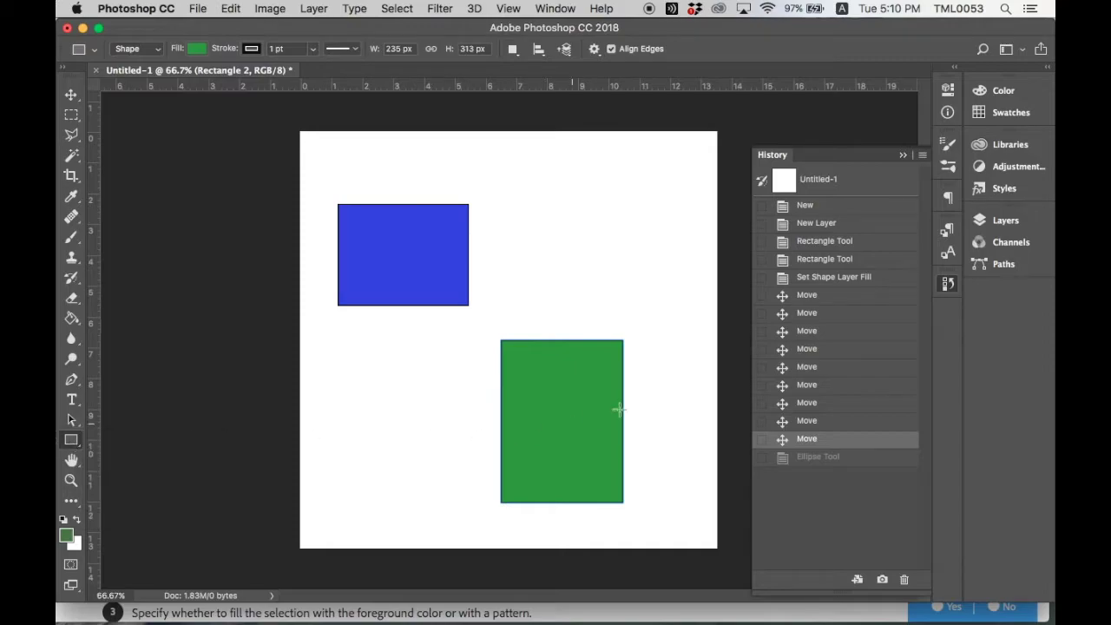
# Step: Add a new layer above Rectangle 2 and draw on it a circle about 449 px across, overlapping both rectangles
pyautogui.click(903, 154)
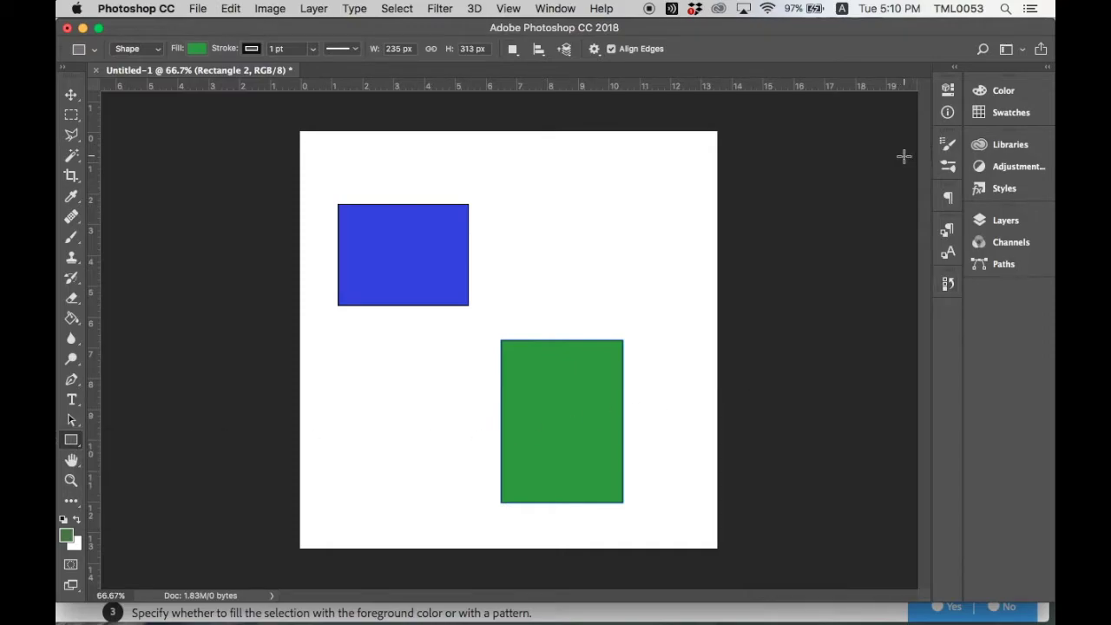
pyautogui.click(1005, 223)
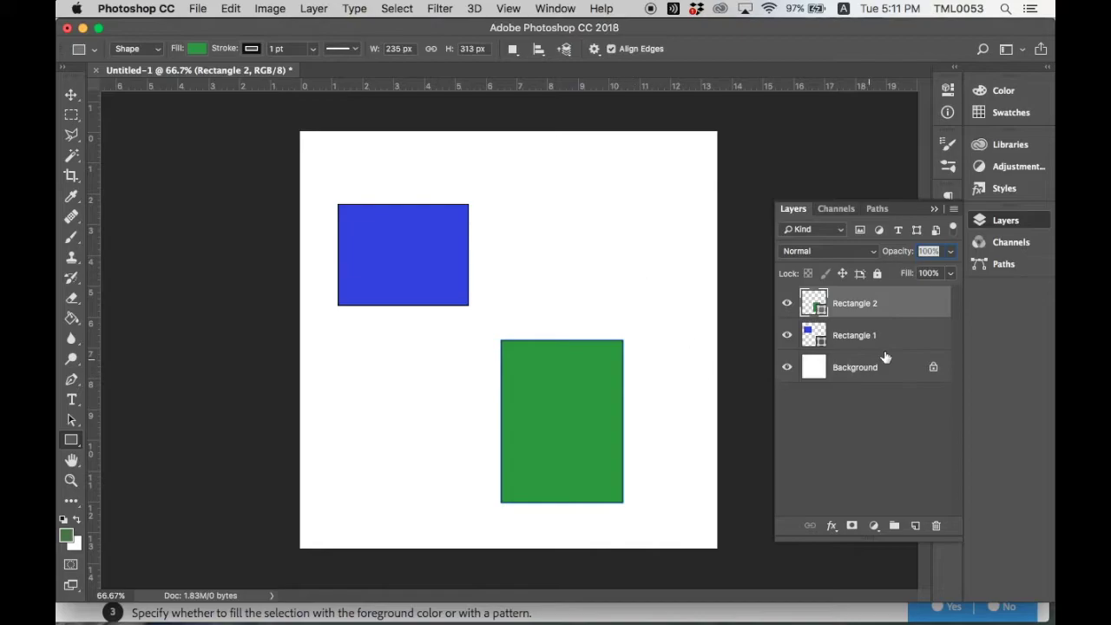
pyautogui.click(916, 527)
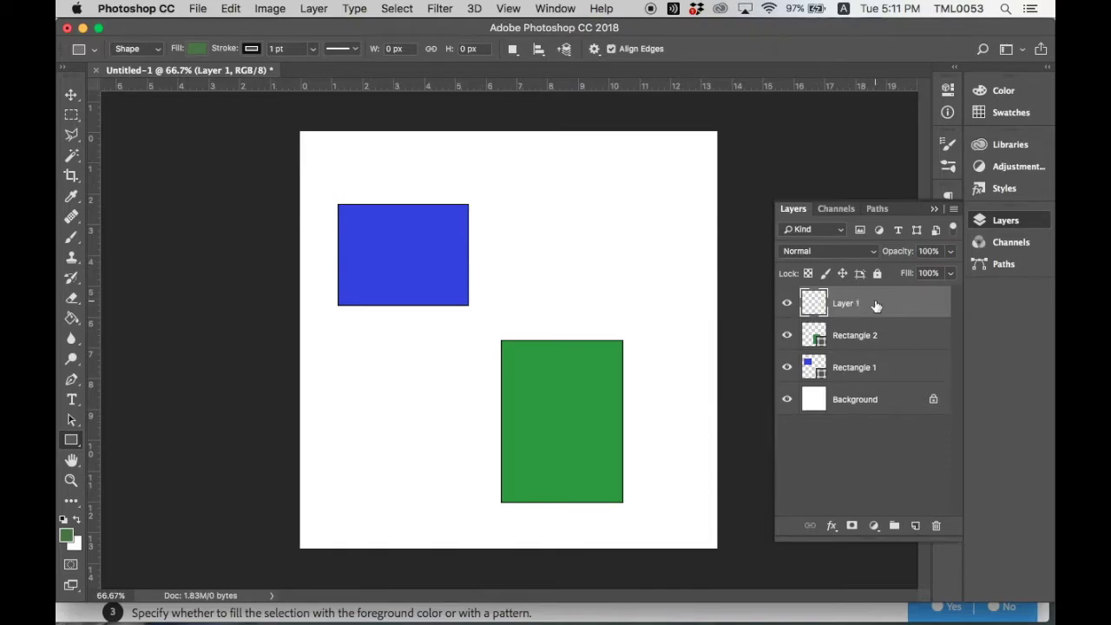
pyautogui.moveTo(67, 438); pyautogui.dragTo(118, 470)
pyautogui.moveTo(402, 171); pyautogui.dragTo(679, 405)
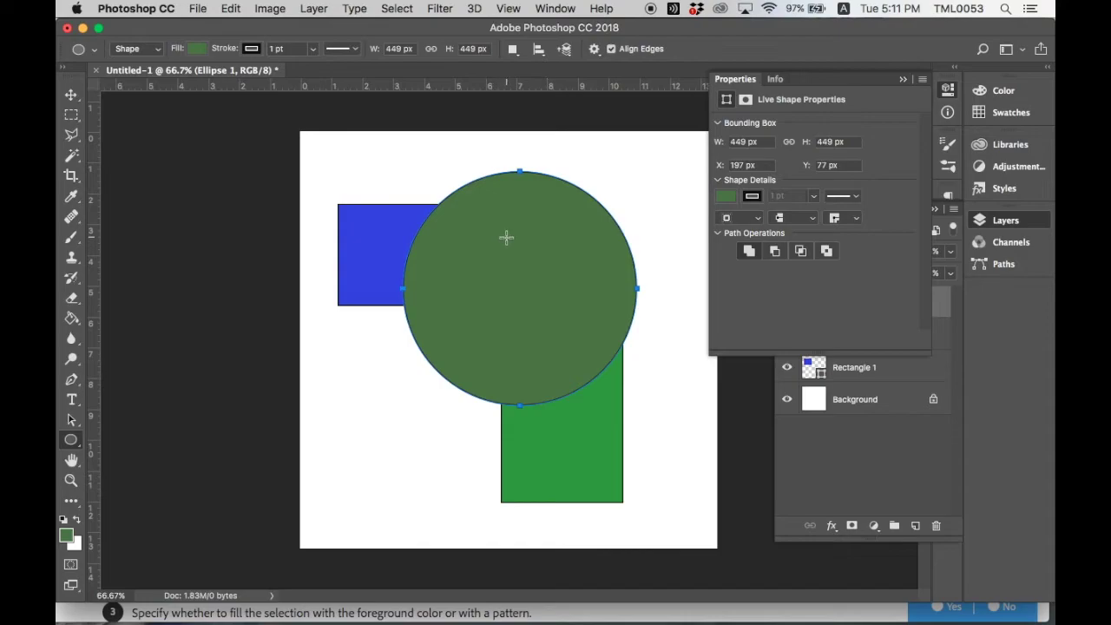
# Step: Set the new circle's fill colour to purple #753d6d and close its shape properties
pyautogui.click(727, 198)
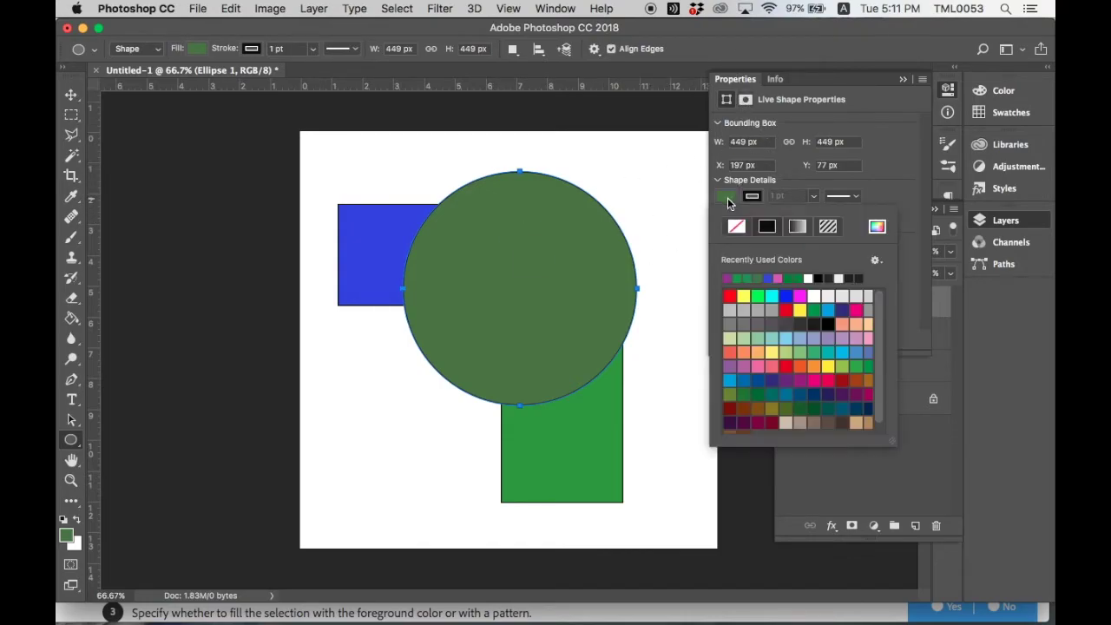
pyautogui.click(876, 227)
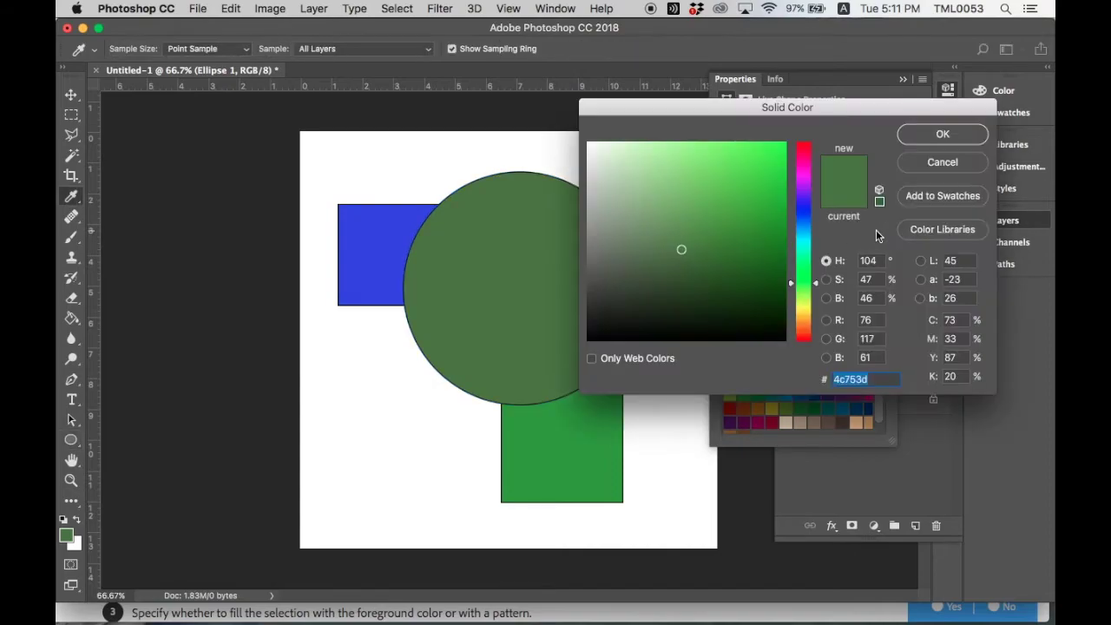
pyautogui.click(803, 243)
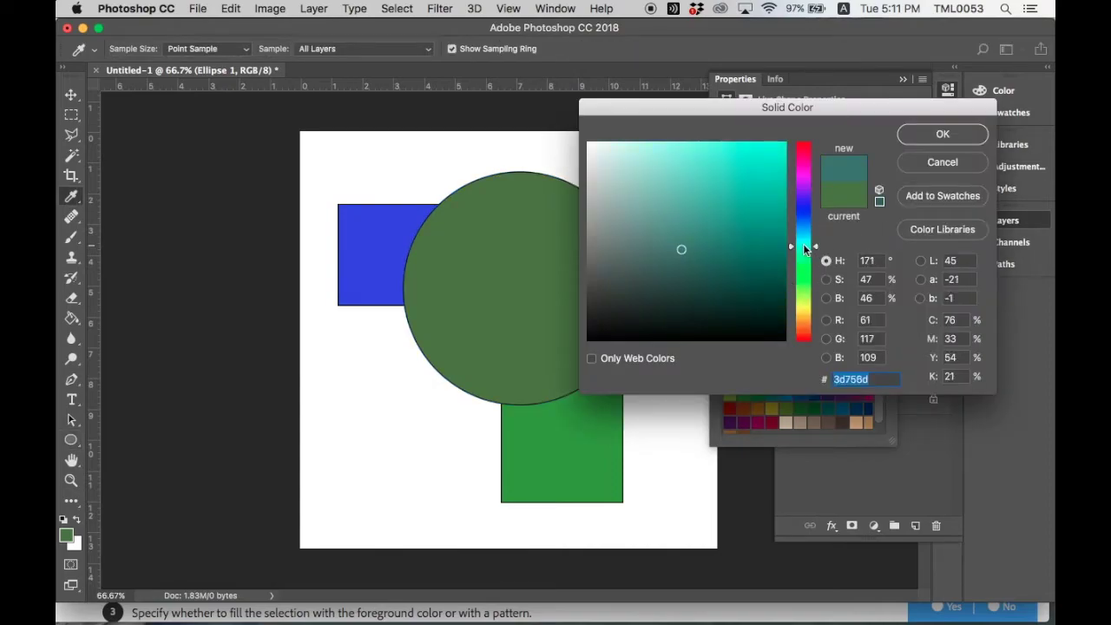
pyautogui.click(803, 170)
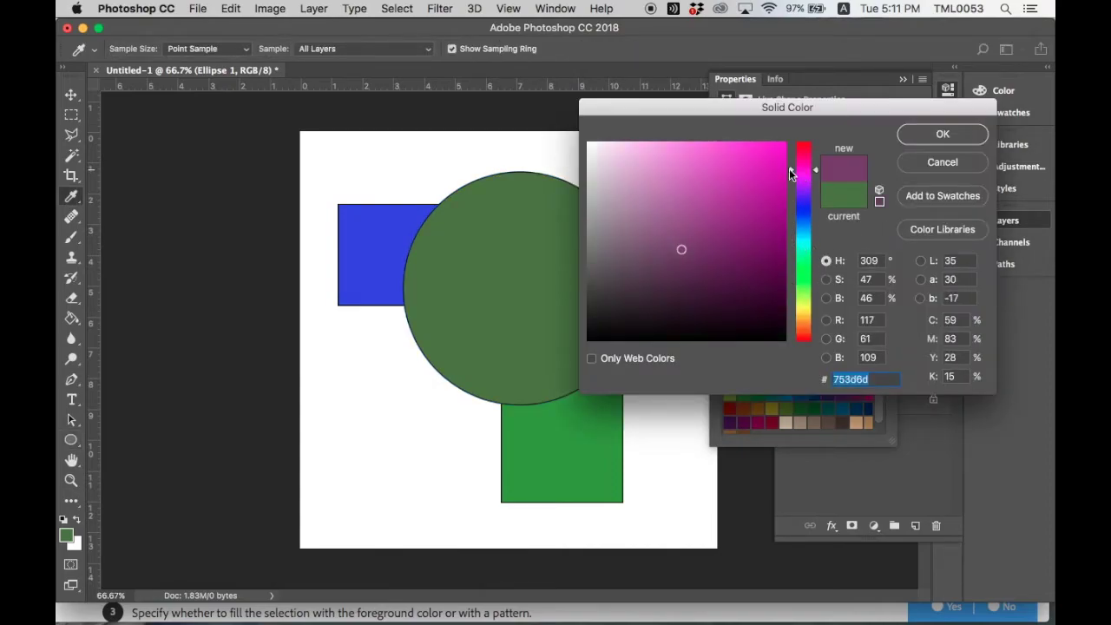
pyautogui.click(929, 135)
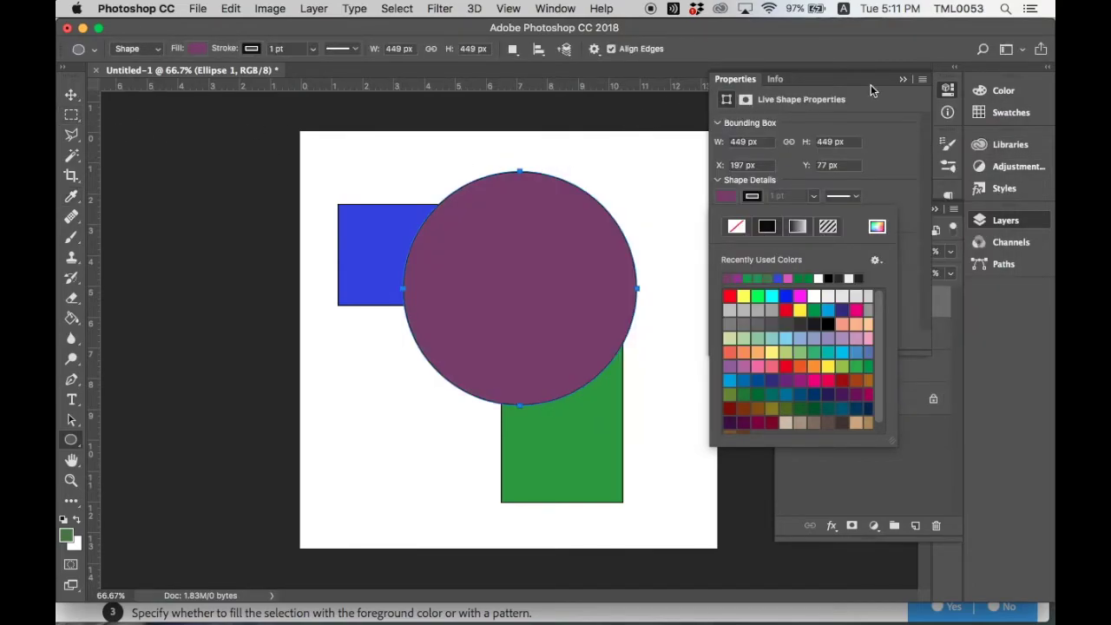
pyautogui.click(903, 81)
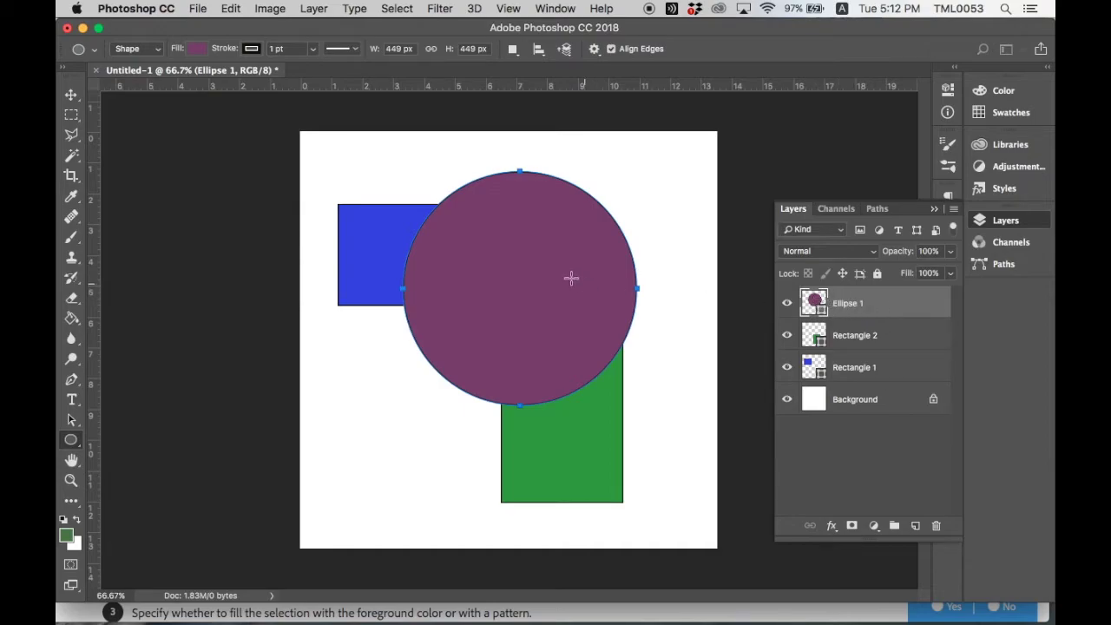
# Step: Shift the purple circle slightly down on the canvas and place the Ellipse 1 layer directly above the Background
pyautogui.click(71, 96)
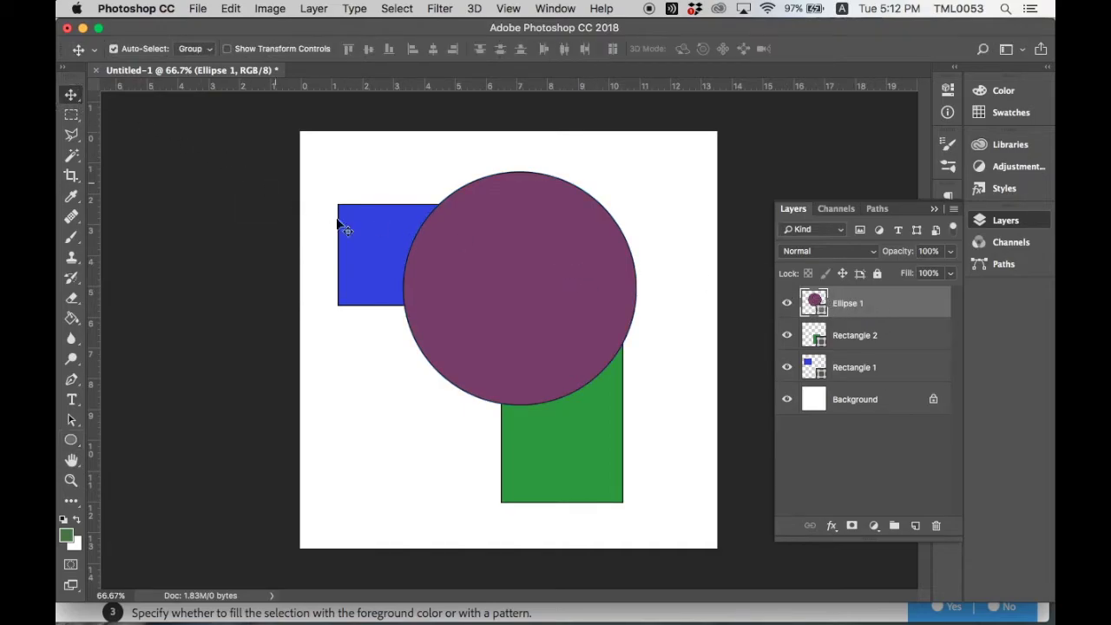
pyautogui.moveTo(539, 268); pyautogui.dragTo(532, 295)
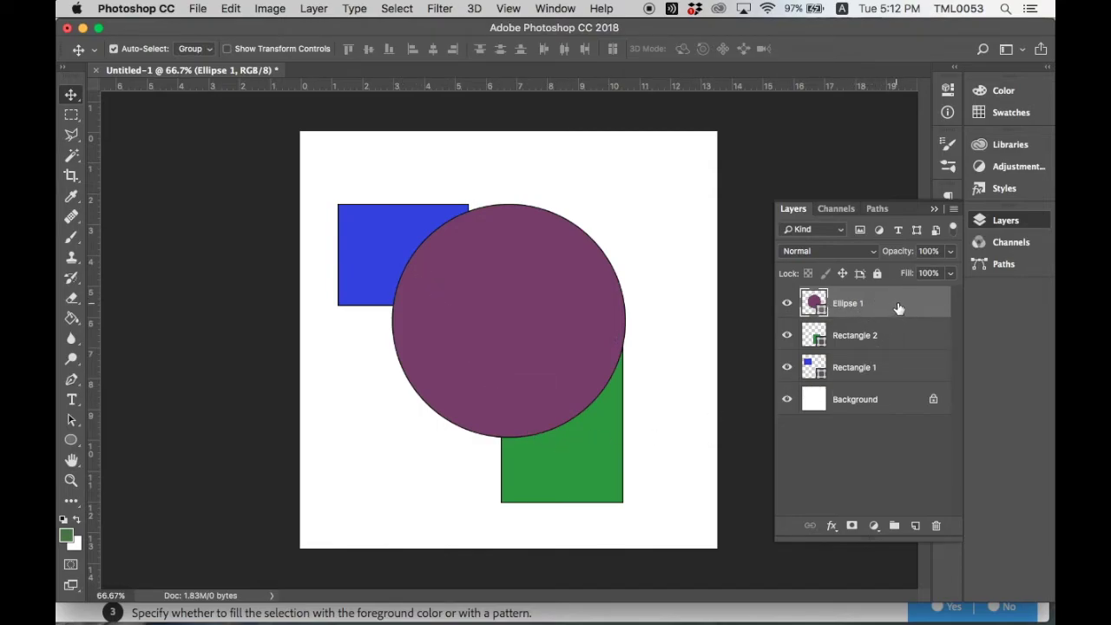
pyautogui.moveTo(872, 305)
pyautogui.mouseDown()
pyautogui.moveTo(874, 395)
pyautogui.moveTo(871, 378)
pyautogui.mouseUp()
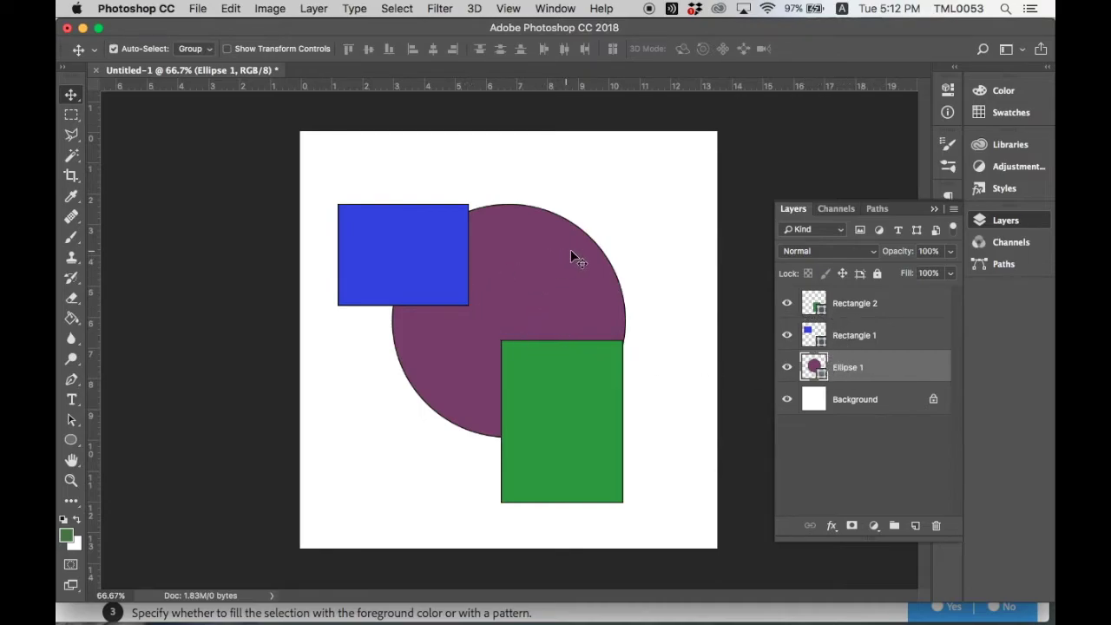
# Step: Reposition each shape separately: the circle upward, the blue rectangle slightly downward, and the green rectangle up and to the right
pyautogui.moveTo(526, 258); pyautogui.dragTo(541, 199)
pyautogui.moveTo(435, 256); pyautogui.dragTo(449, 299)
pyautogui.moveTo(564, 380); pyautogui.dragTo(612, 328)
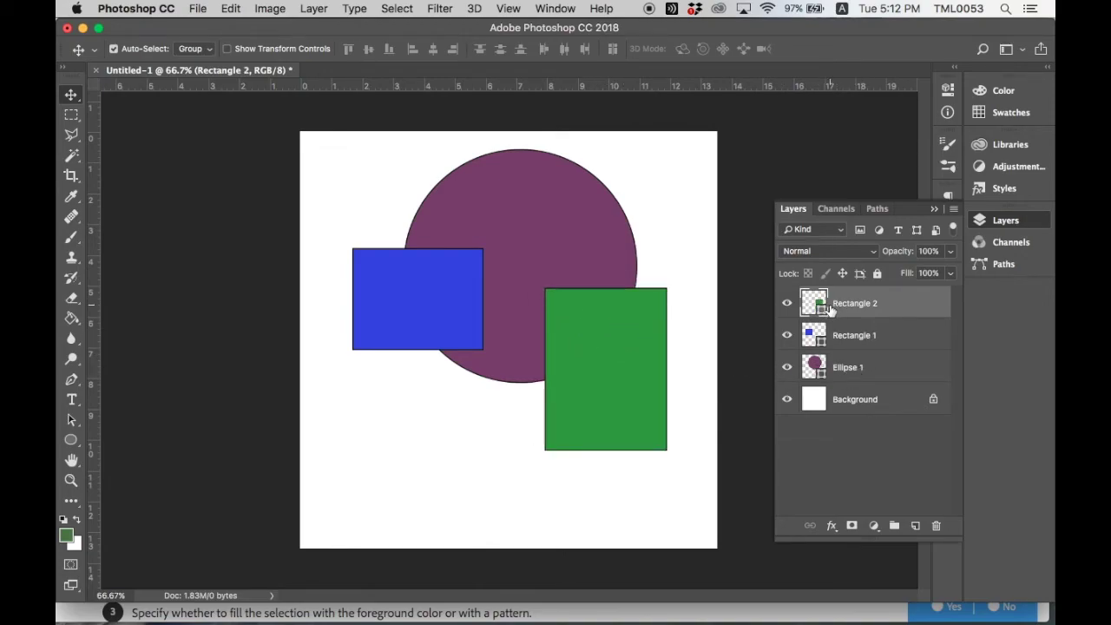
# Step: Place the Rectangle 2 layer below Ellipse 1, shift the circle down and the blue rectangle up and left, and deselect all layers
pyautogui.moveTo(849, 304); pyautogui.dragTo(847, 375)
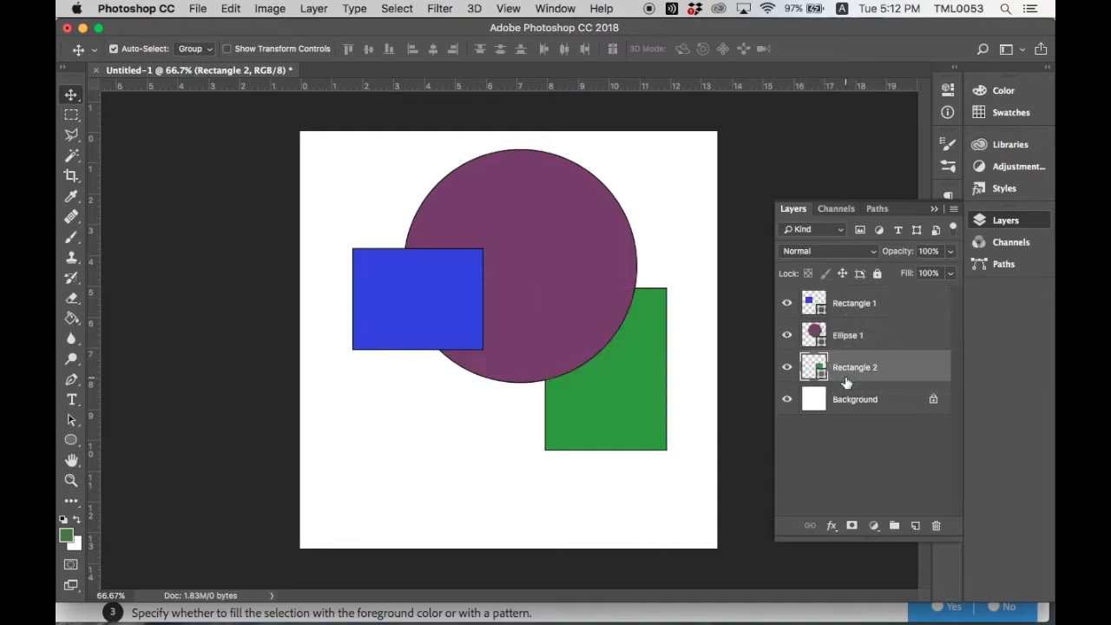
pyautogui.moveTo(576, 278); pyautogui.dragTo(578, 301)
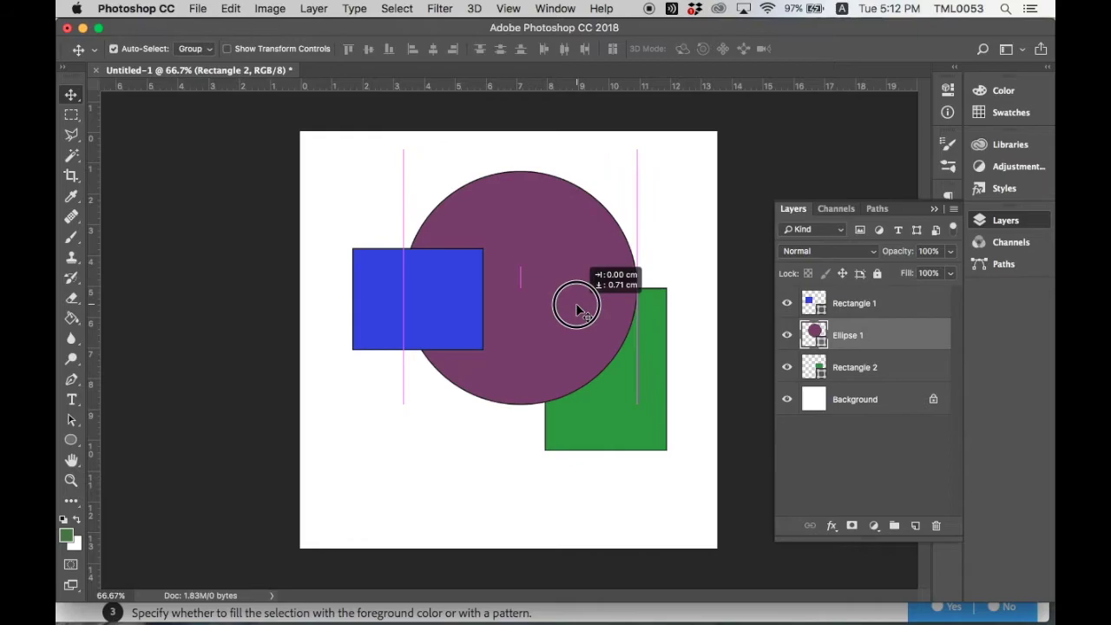
pyautogui.moveTo(439, 291); pyautogui.dragTo(421, 233)
pyautogui.click(635, 513)
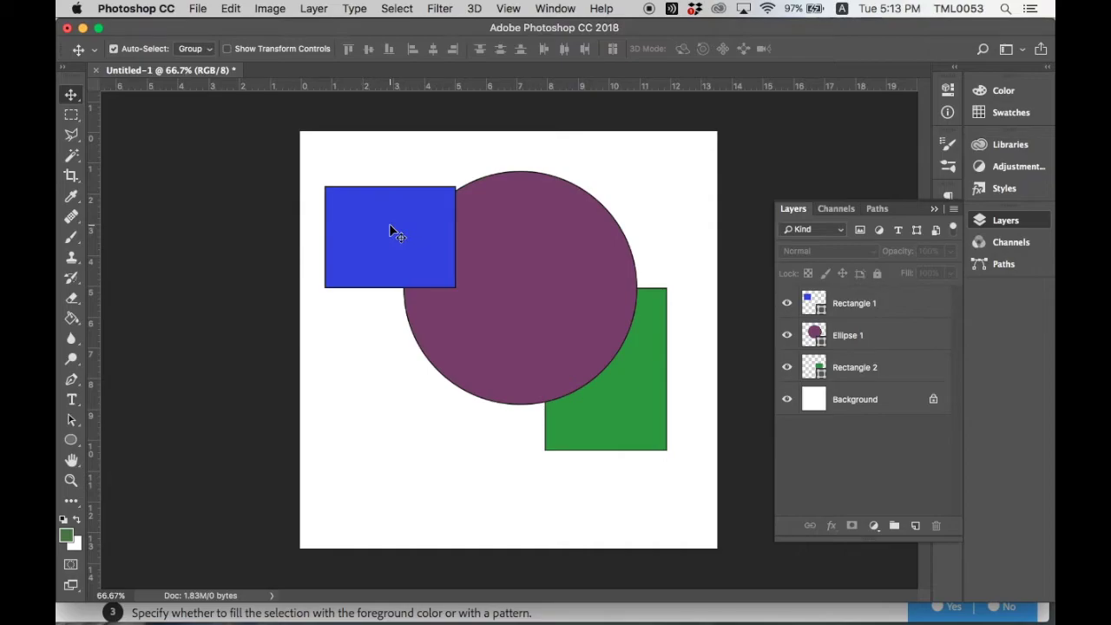
pyautogui.click(228, 8)
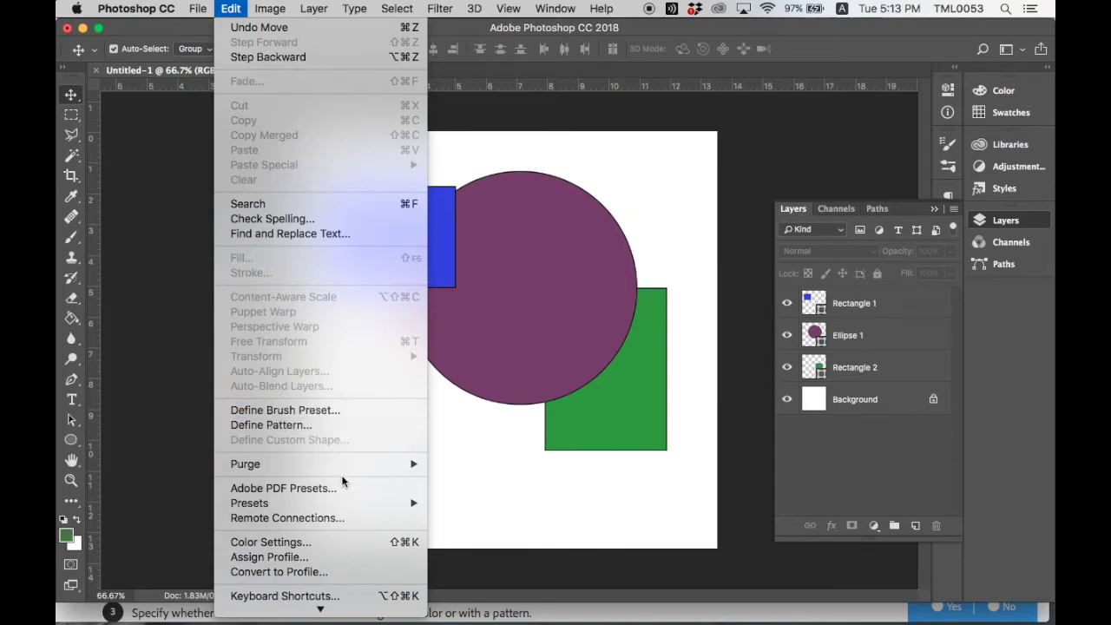
pyautogui.click(471, 315)
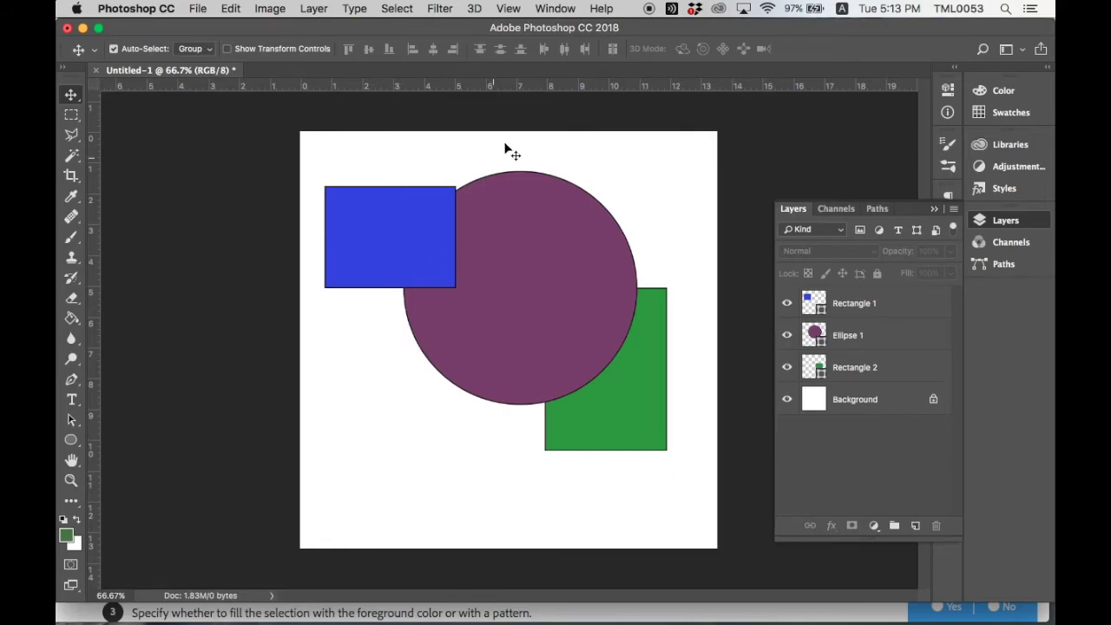
pyautogui.click(649, 10)
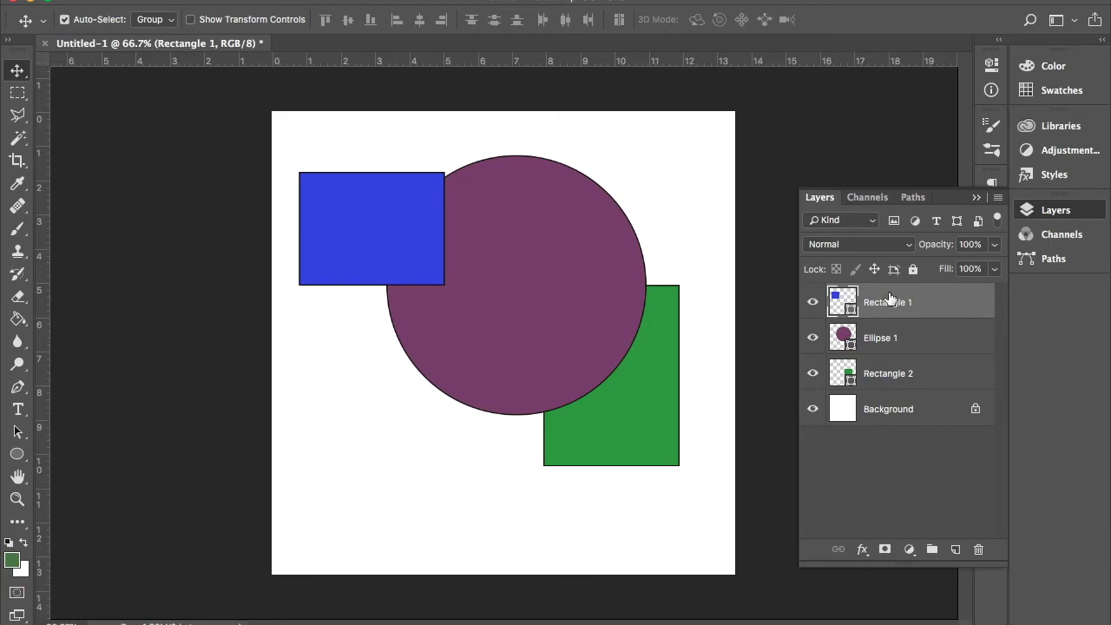
# Step: With Free Transform, enlarge the blue rectangle on the Rectangle 1 layer to about 138% and rotate it about -21.4°
pyautogui.click(931, 302)
pyautogui.click(386, 221)
pyautogui.click(980, 303)
pyautogui.click(194, 1)
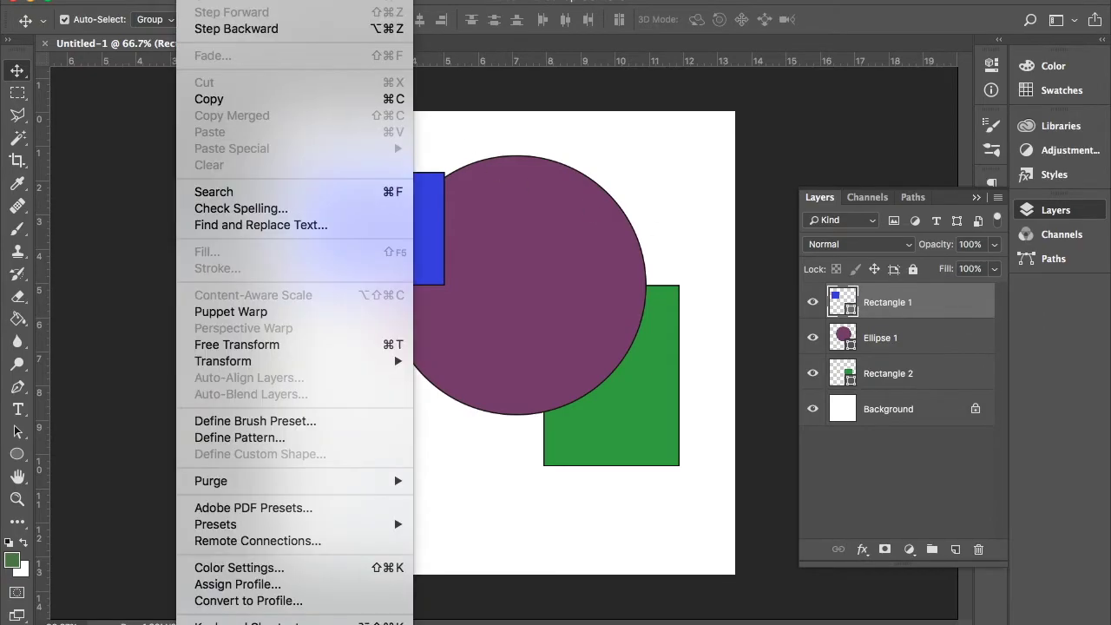
pyautogui.click(314, 348)
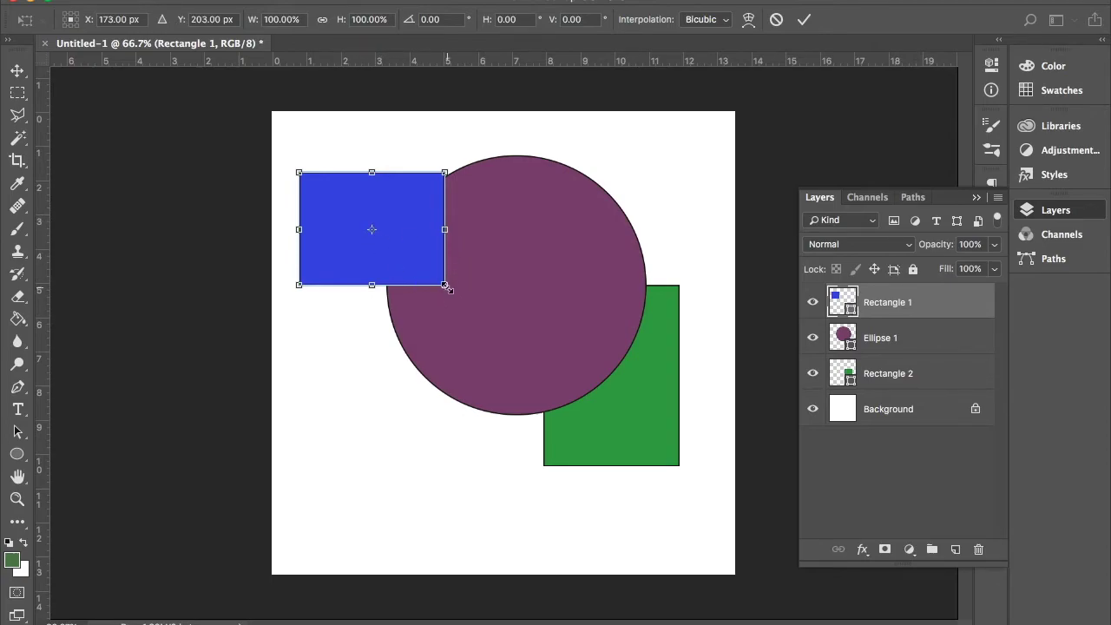
pyautogui.moveTo(445, 287); pyautogui.dragTo(500, 328)
pyautogui.moveTo(305, 350); pyautogui.dragTo(348, 363)
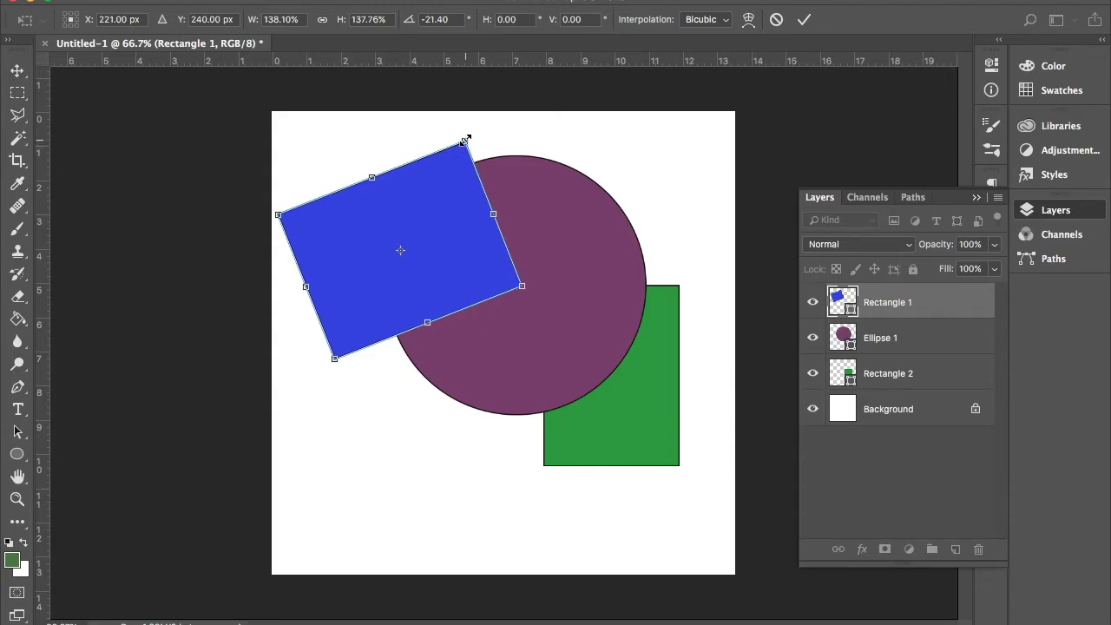
# Step: Scale the rotated blue rectangle down to about 107.7% width and 107.4% height and apply the transformation
pyautogui.moveTo(465, 139); pyautogui.dragTo(427, 185)
pyautogui.hotkey('ctrl', 'z')
pyautogui.moveTo(464, 141); pyautogui.dragTo(435, 188)
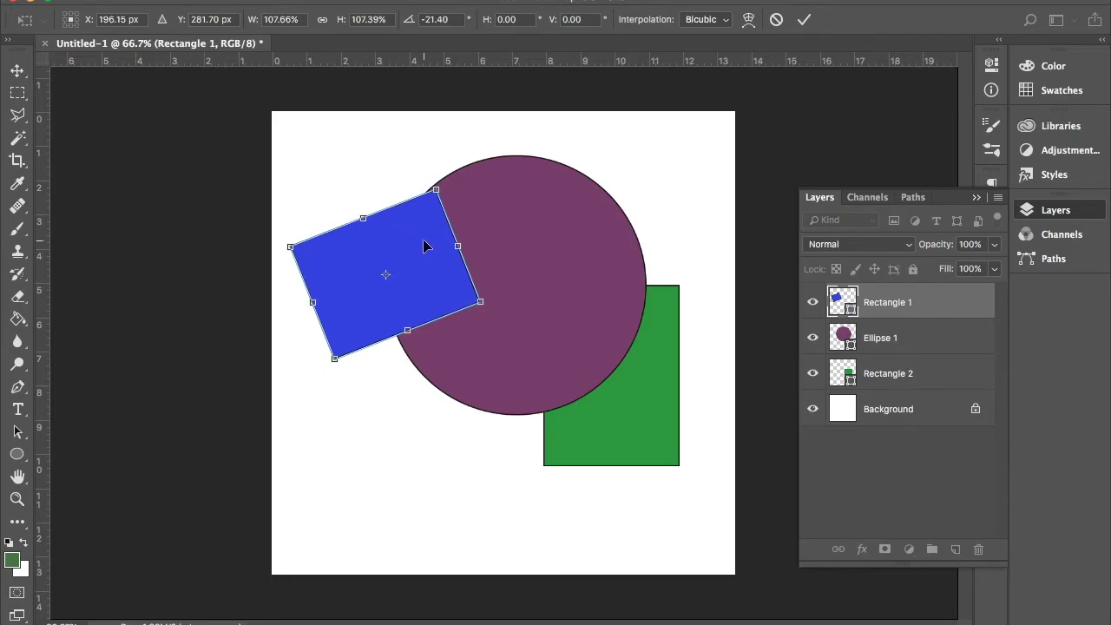
pyautogui.press('Return')
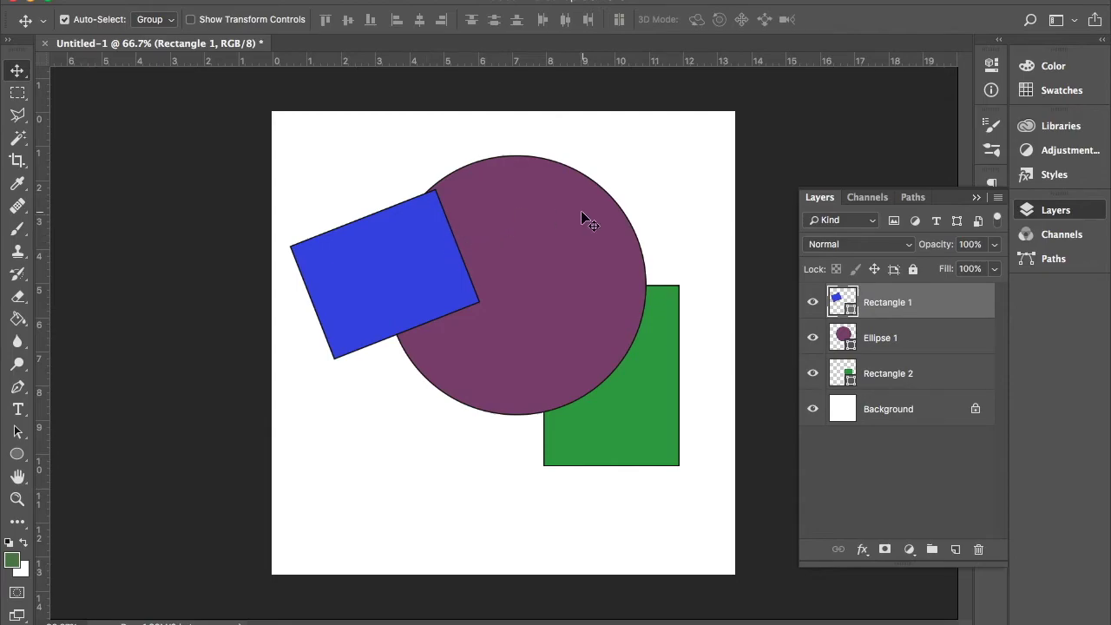
# Step: With Free Transform, shrink the purple circle on the Ellipse 1 layer toward its lower-left corner and apply the transformation
pyautogui.click(591, 271)
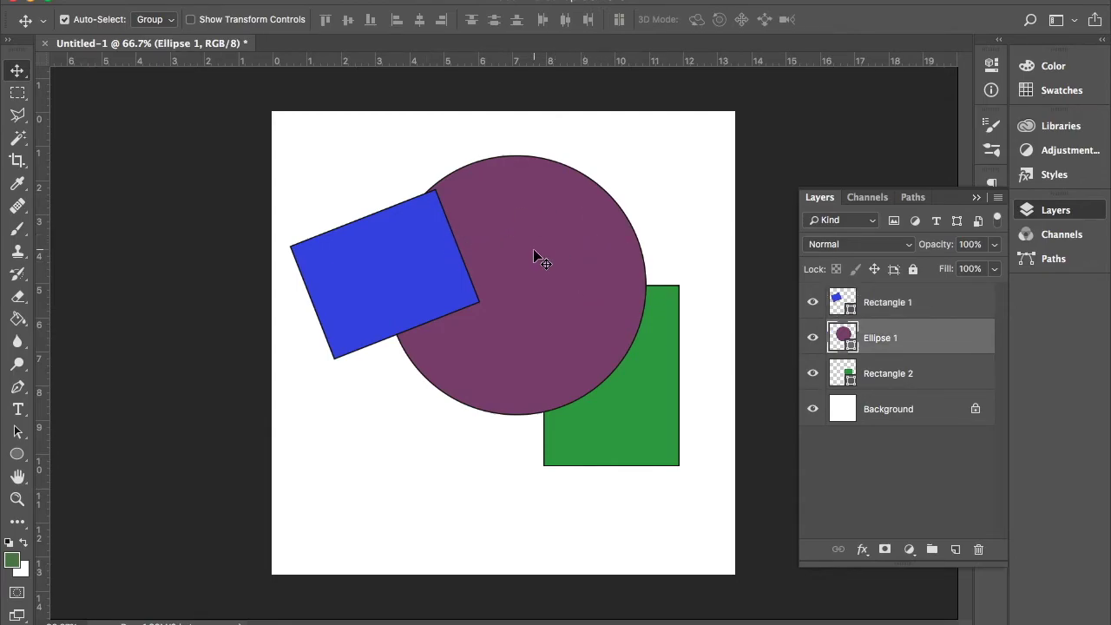
pyautogui.click(190, 0)
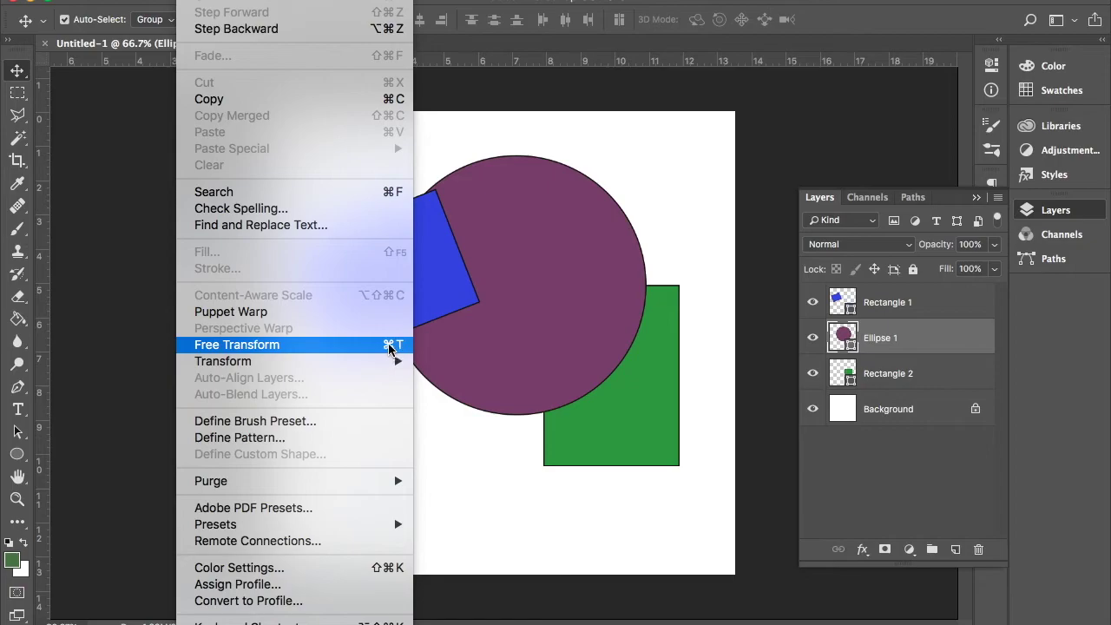
pyautogui.click(553, 259)
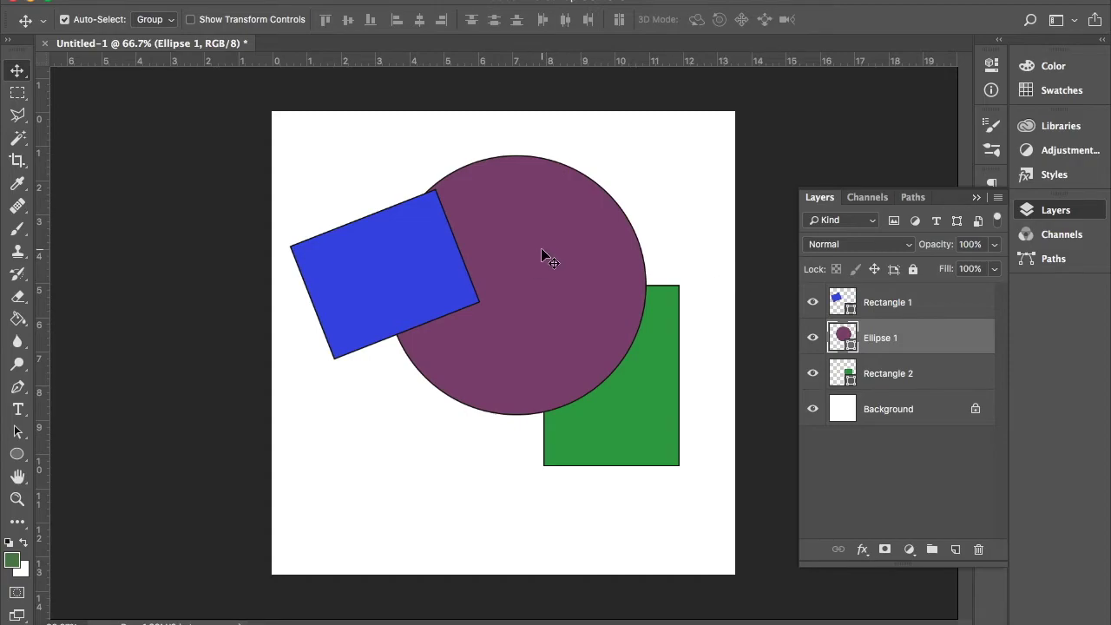
pyautogui.hotkey('ctrl', 't')
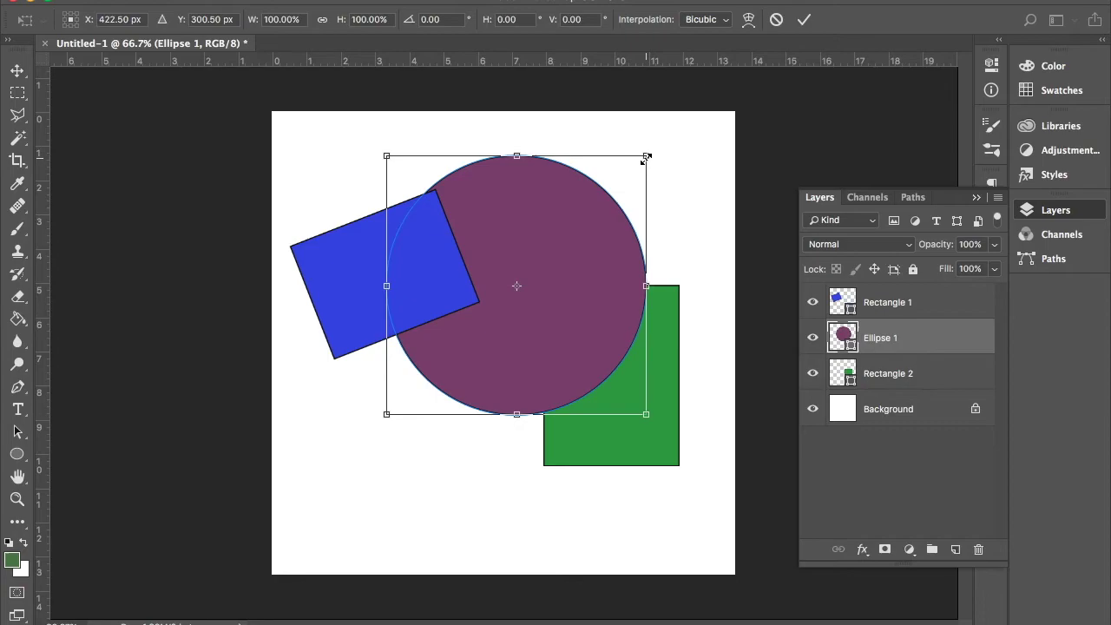
pyautogui.moveTo(646, 157); pyautogui.dragTo(590, 210)
pyautogui.press('Return')
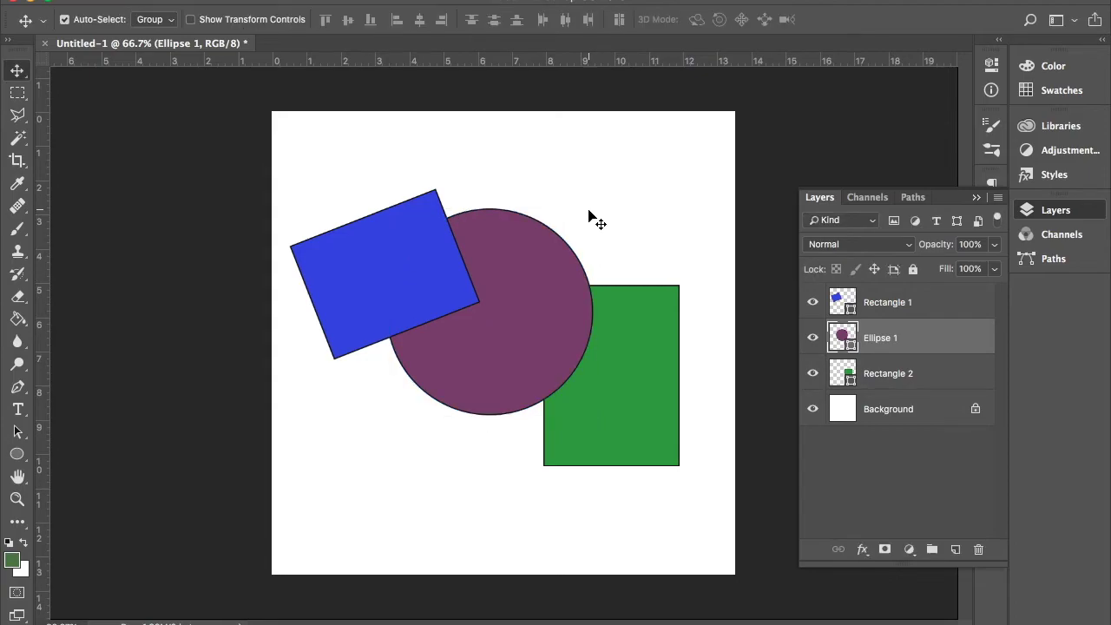
# Step: With Free Transform, enlarge the green rectangle on the Rectangle 2 layer up and to the left to about 161% and apply it
pyautogui.click(648, 441)
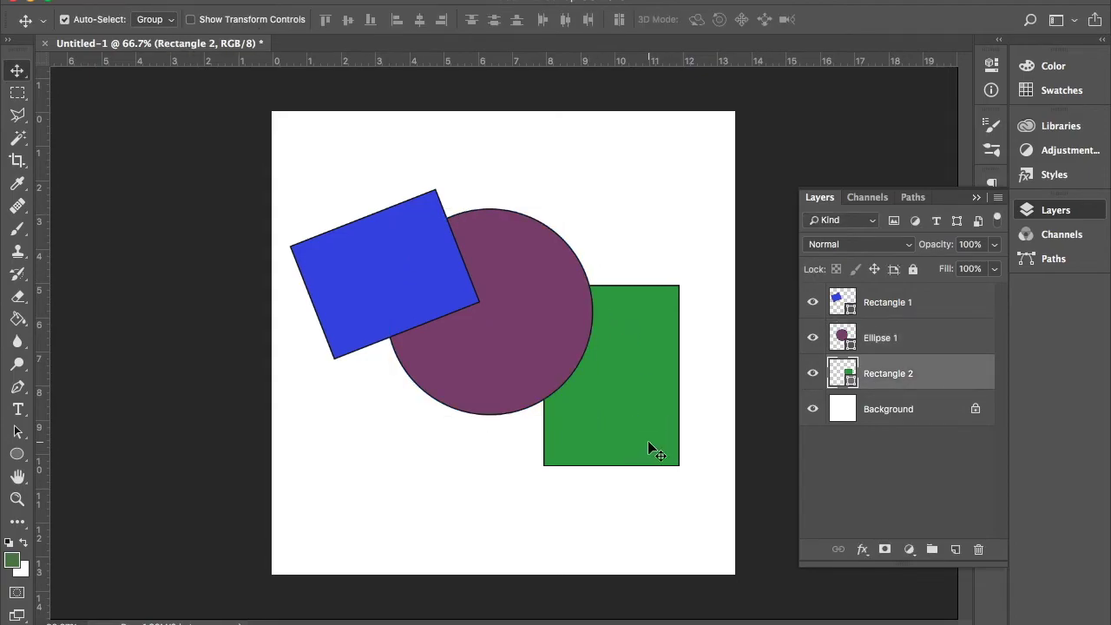
pyautogui.hotkey('ctrl', 't')
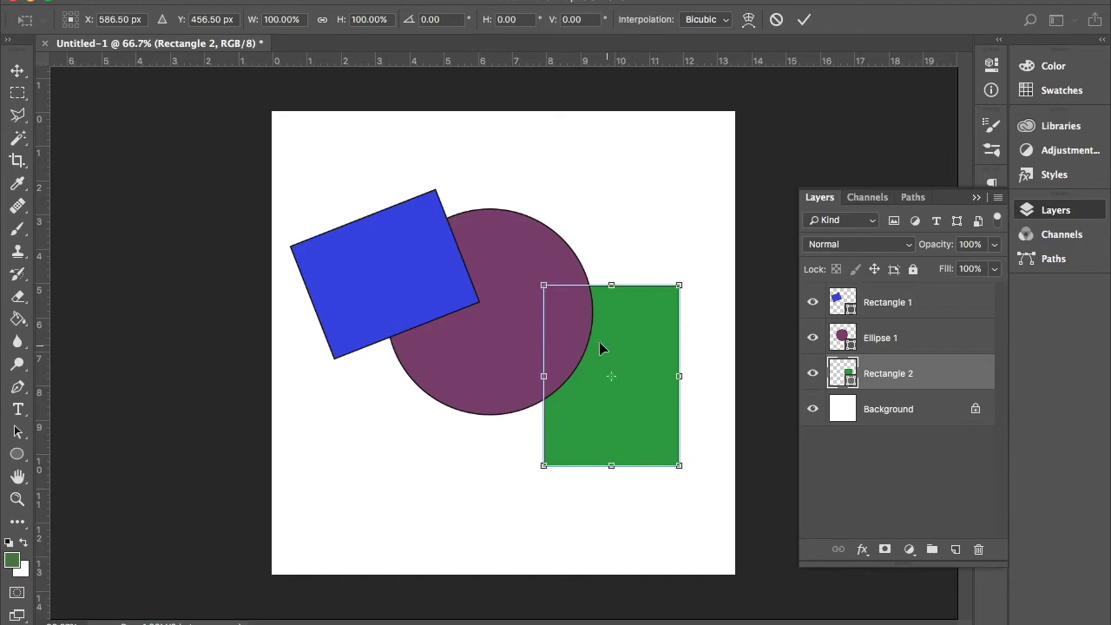
pyautogui.moveTo(484, 209); pyautogui.dragTo(465, 165)
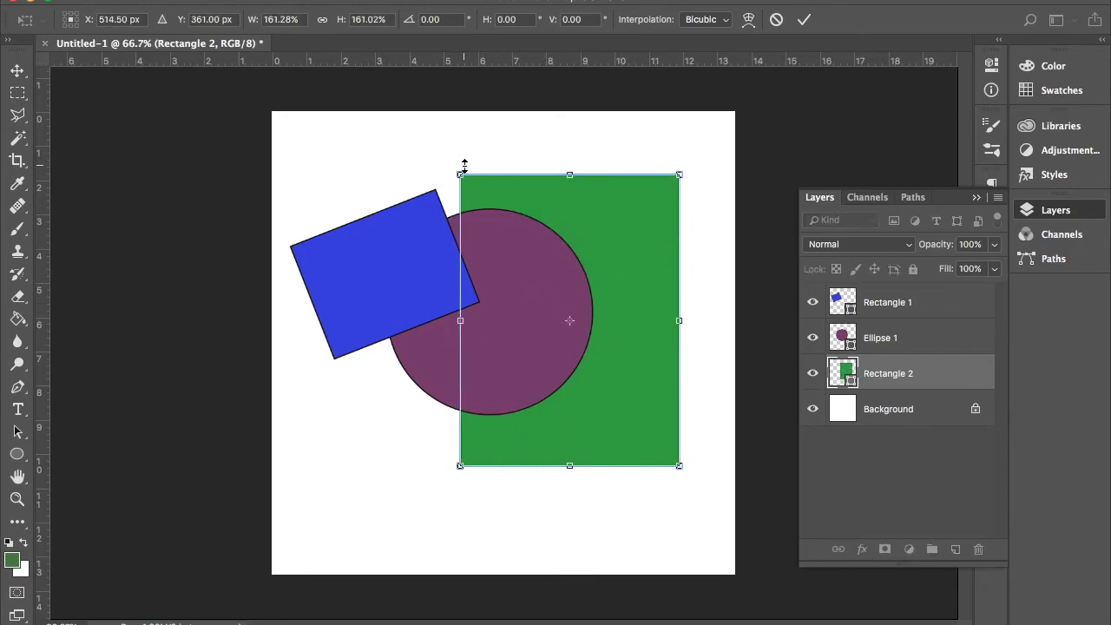
pyautogui.press('Return')
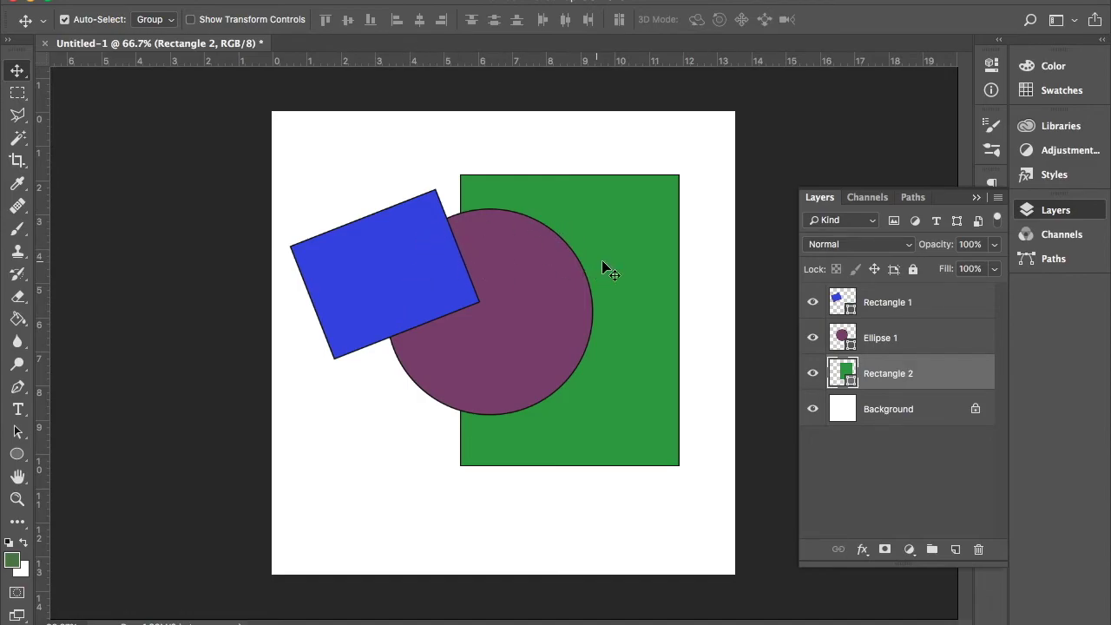
# Step: Select the Rectangle 1, Ellipse 1 and Rectangle 2 layers in turn to examine which shape each layer holds, ending on Rectangle 1
pyautogui.click(912, 302)
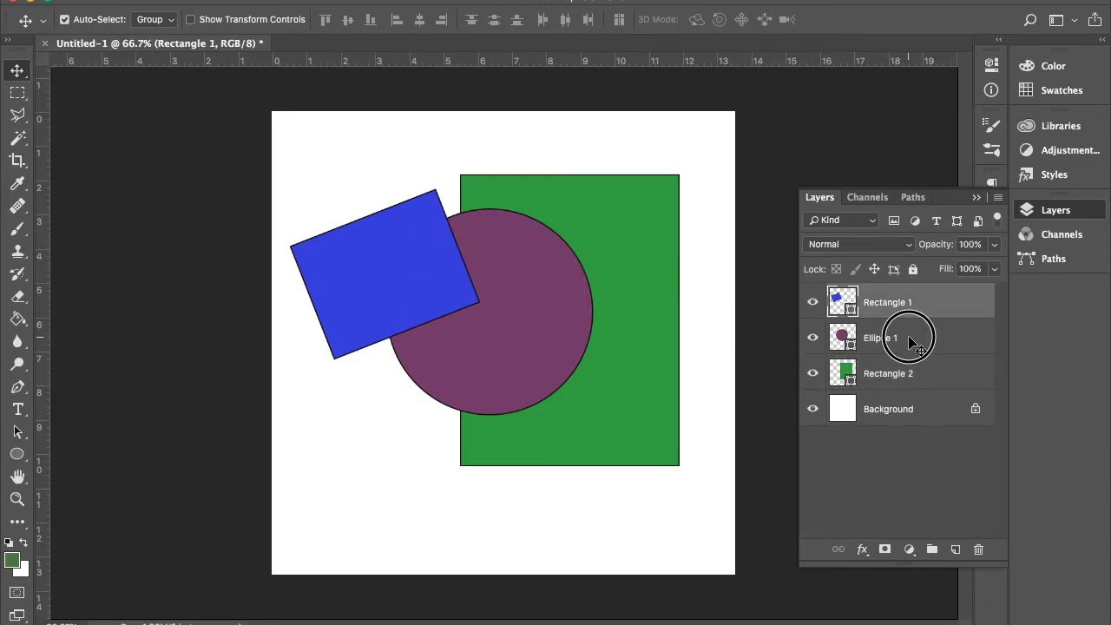
pyautogui.click(912, 337)
pyautogui.click(905, 373)
pyautogui.click(908, 337)
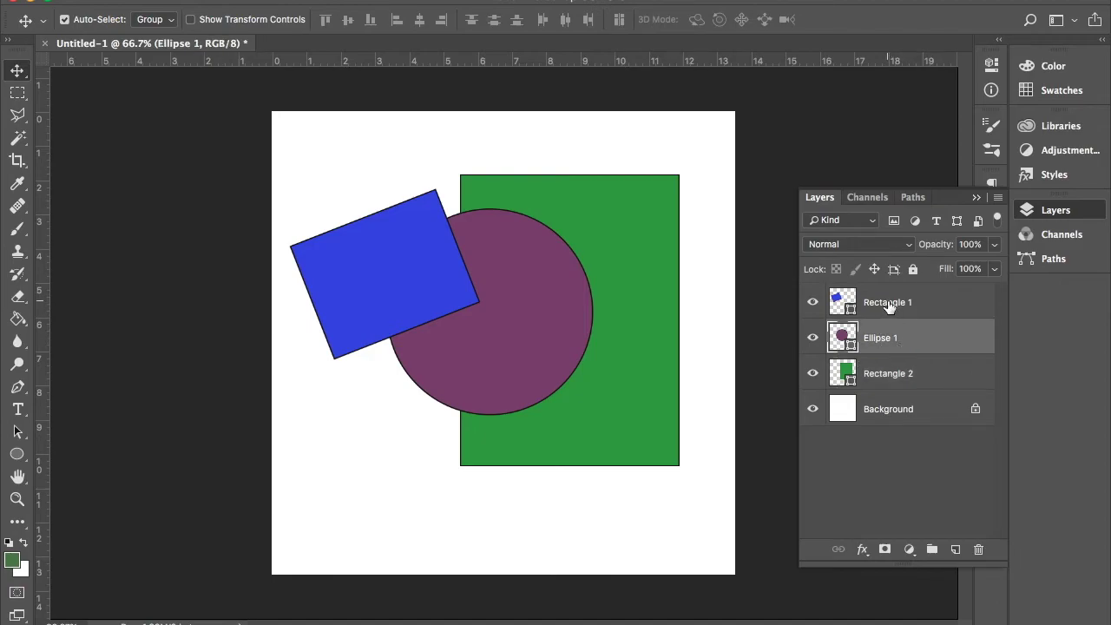
pyautogui.click(897, 300)
pyautogui.click(897, 335)
pyautogui.click(903, 372)
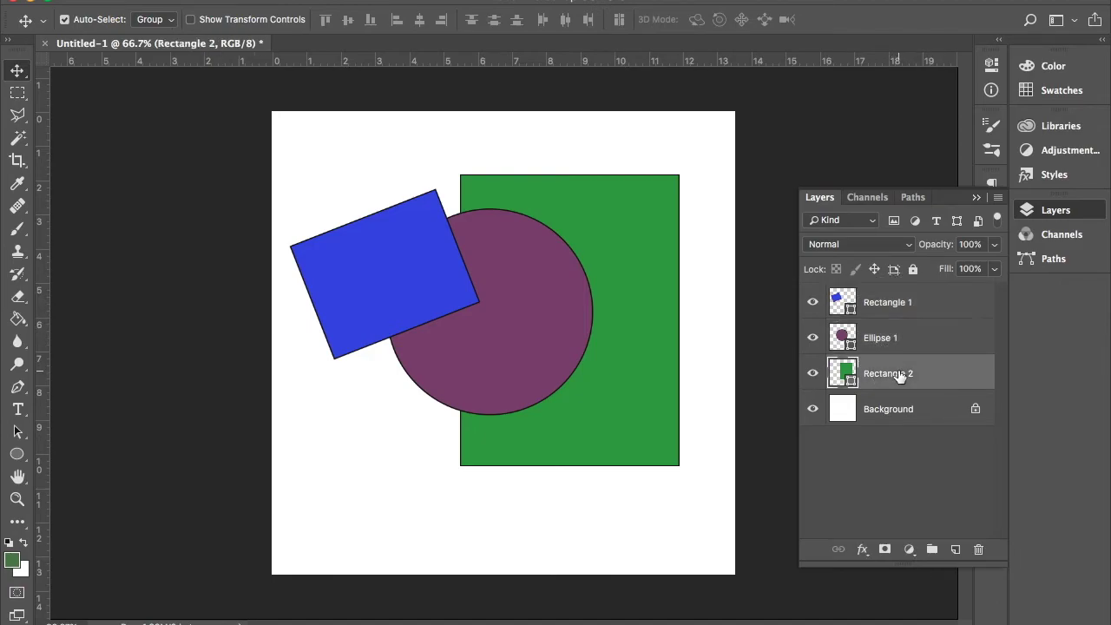
pyautogui.click(908, 339)
pyautogui.click(905, 302)
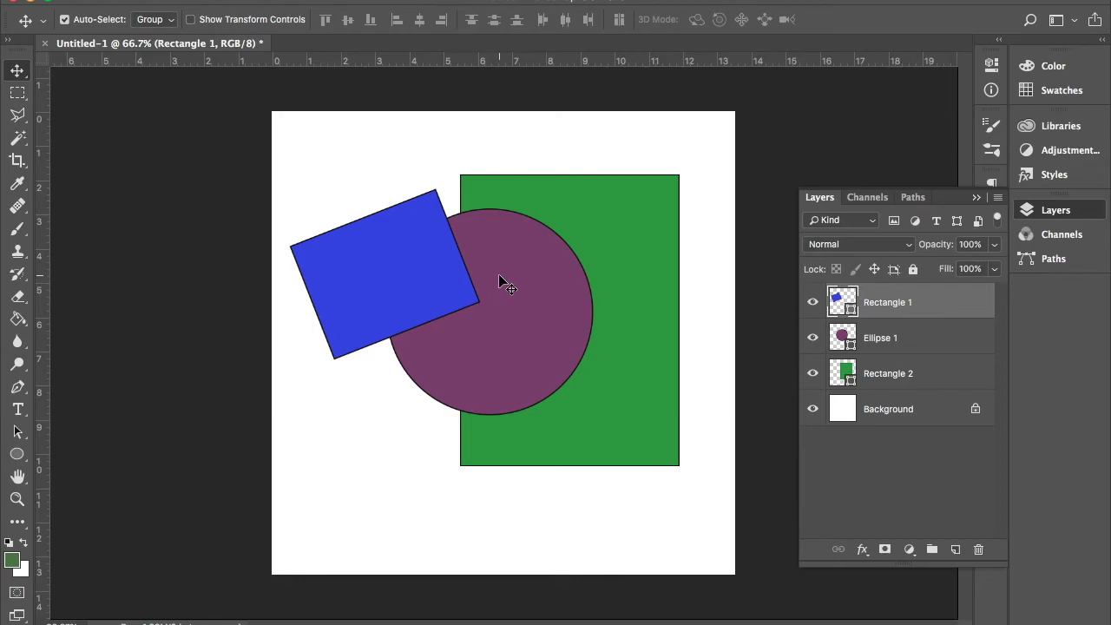
# Step: Reposition each shape separately: the green rectangle down and right, the circle up and right, and the blue rectangle slightly left and up
pyautogui.moveTo(655, 314); pyautogui.dragTo(685, 384)
pyautogui.moveTo(551, 290); pyautogui.dragTo(543, 244)
pyautogui.moveTo(399, 259); pyautogui.dragTo(388, 261)
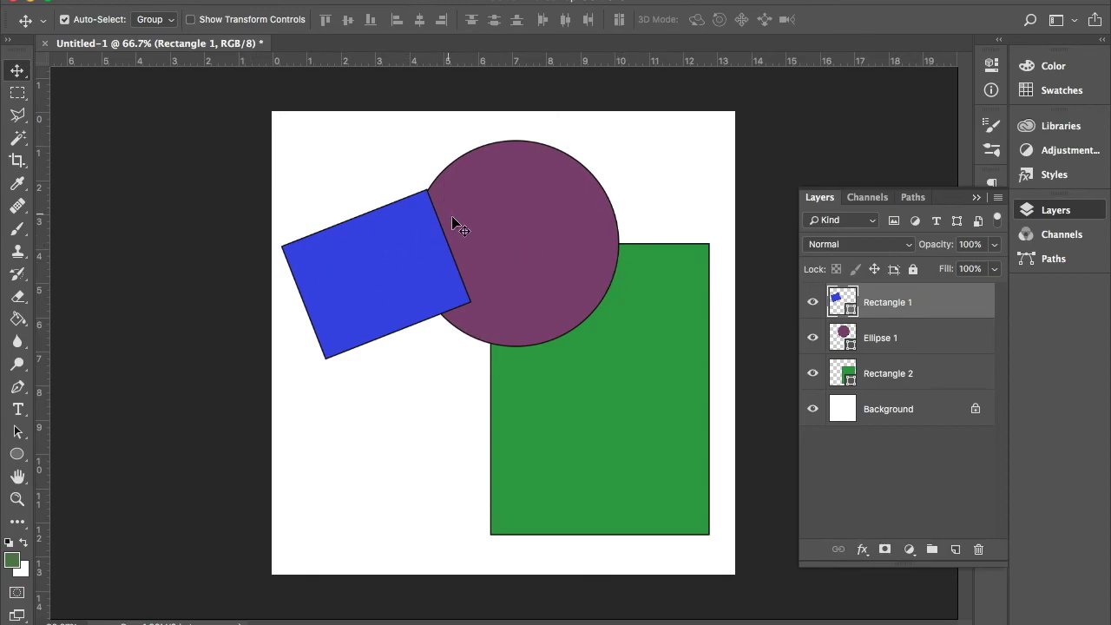
pyautogui.moveTo(426, 228); pyautogui.dragTo(415, 196)
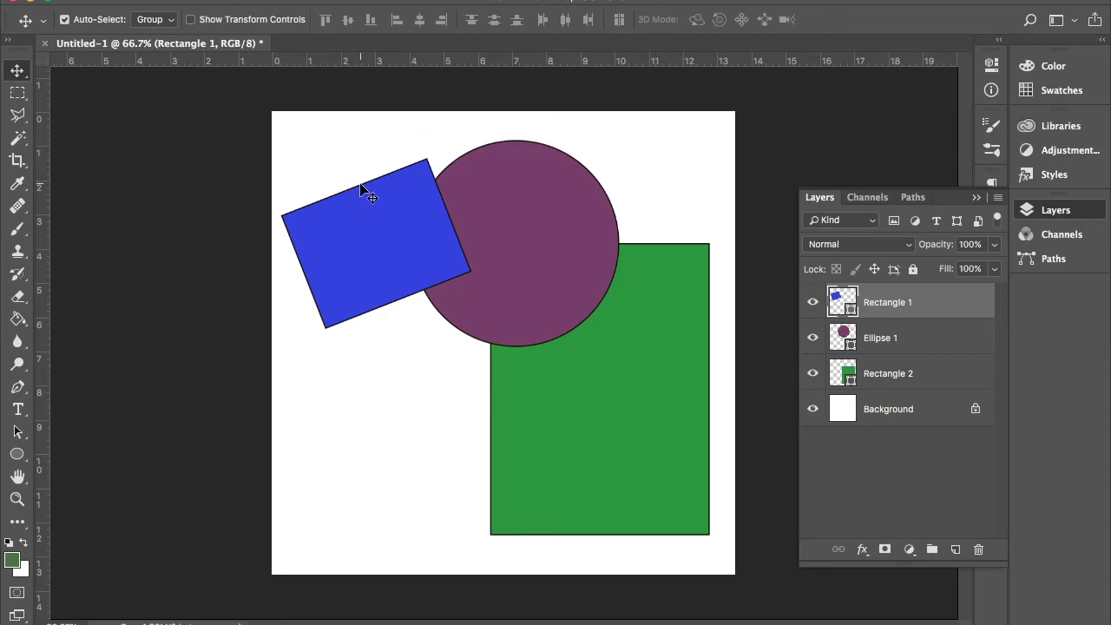
pyautogui.click(153, 0)
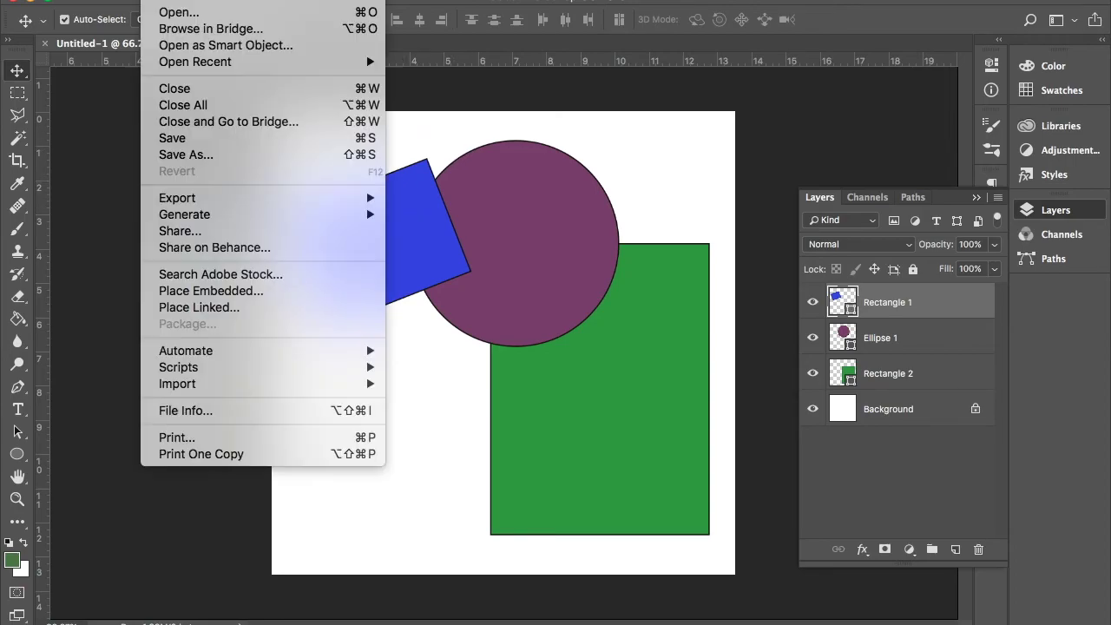
pyautogui.click(206, 139)
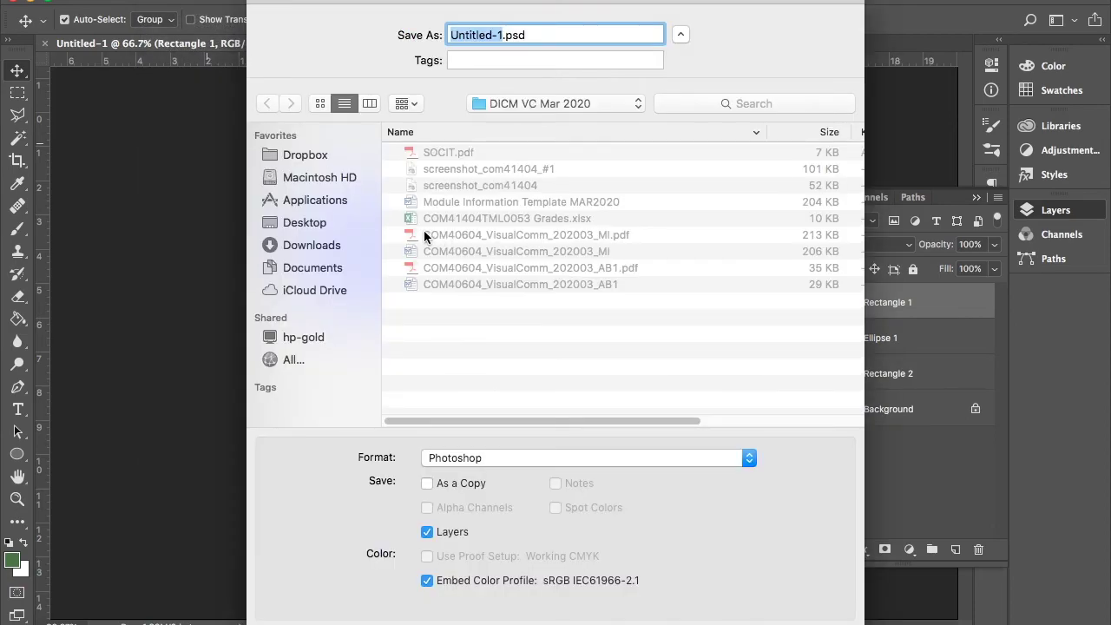
pyautogui.click(300, 222)
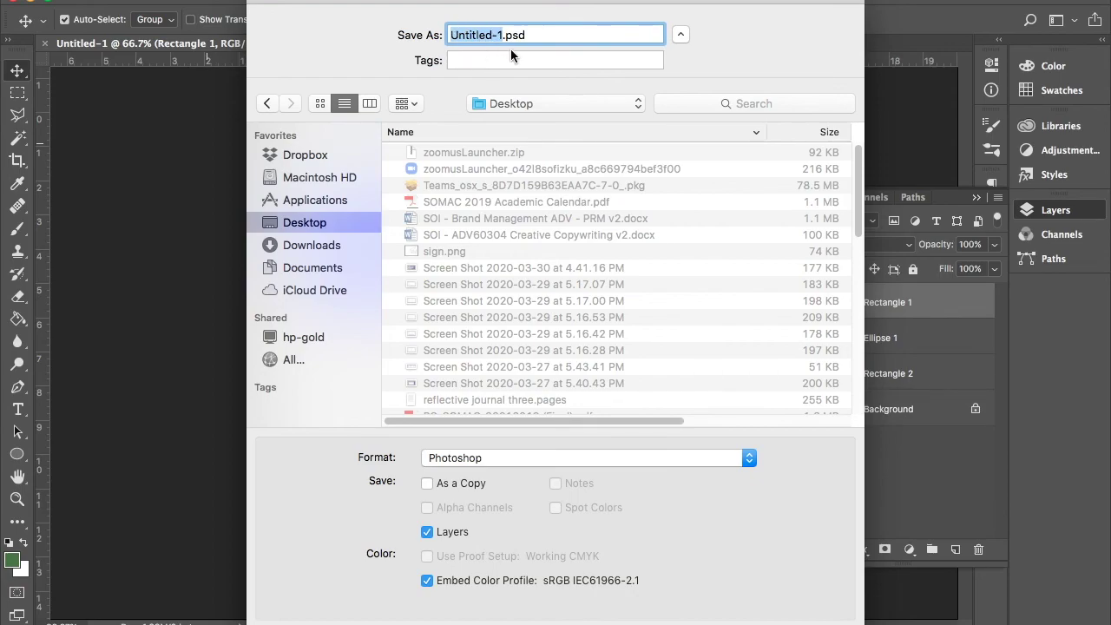
pyautogui.write('objec')
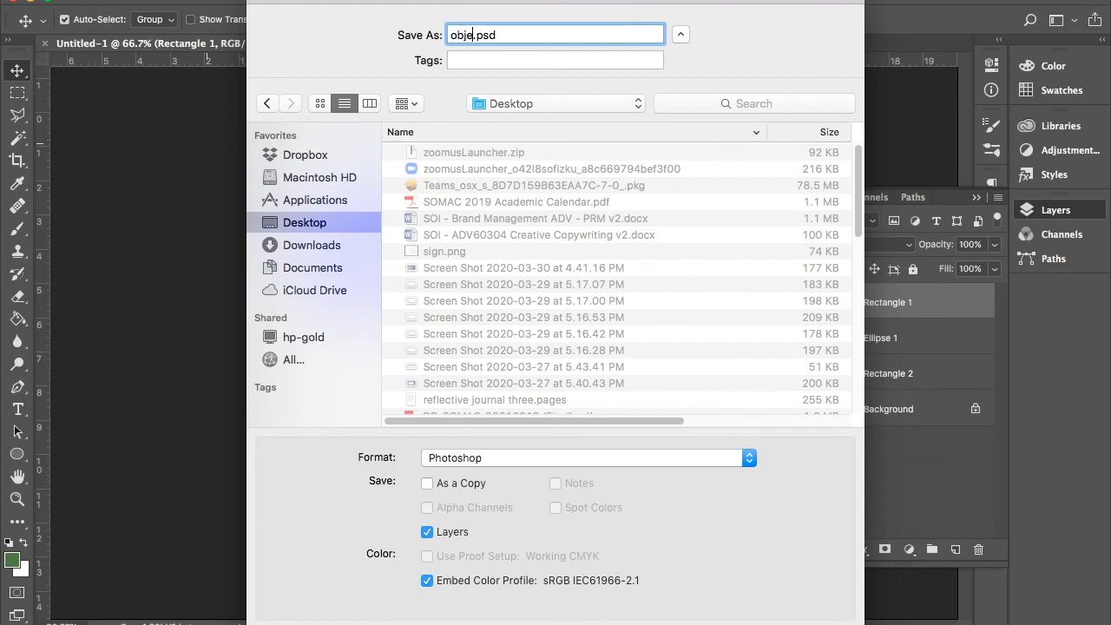
pyautogui.write('ts')
pyautogui.press('Escape')
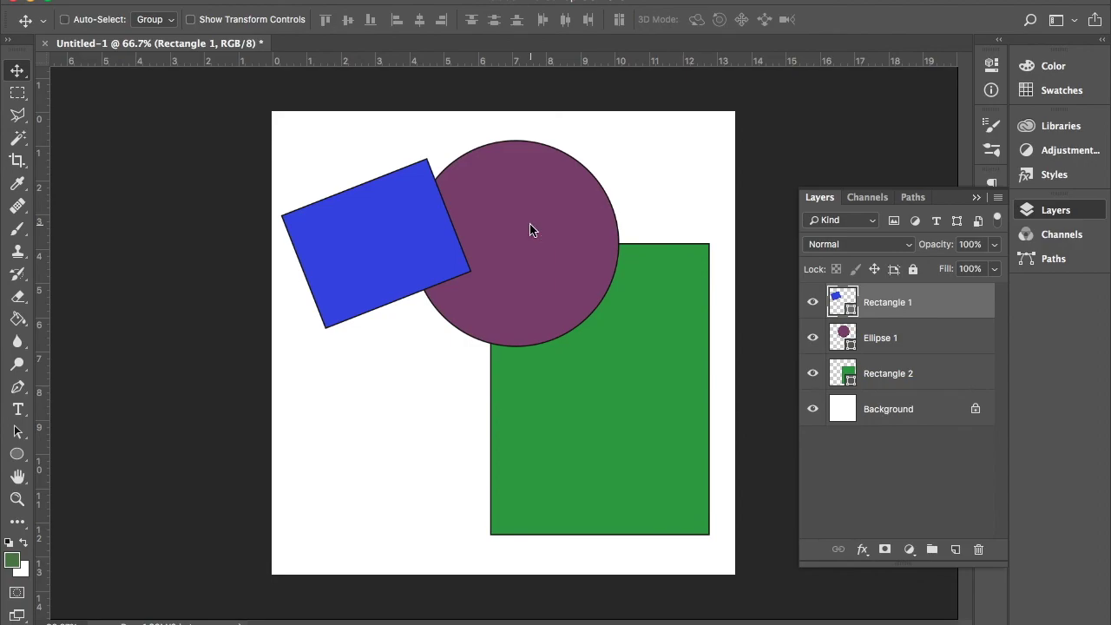
pyautogui.press('super+s')
pyautogui.press('Escape')
# Step: Open the Save As dialog and examine the available file formats, keeping the Photoshop format selected
pyautogui.click(154, 0)
pyautogui.click(186, 154)
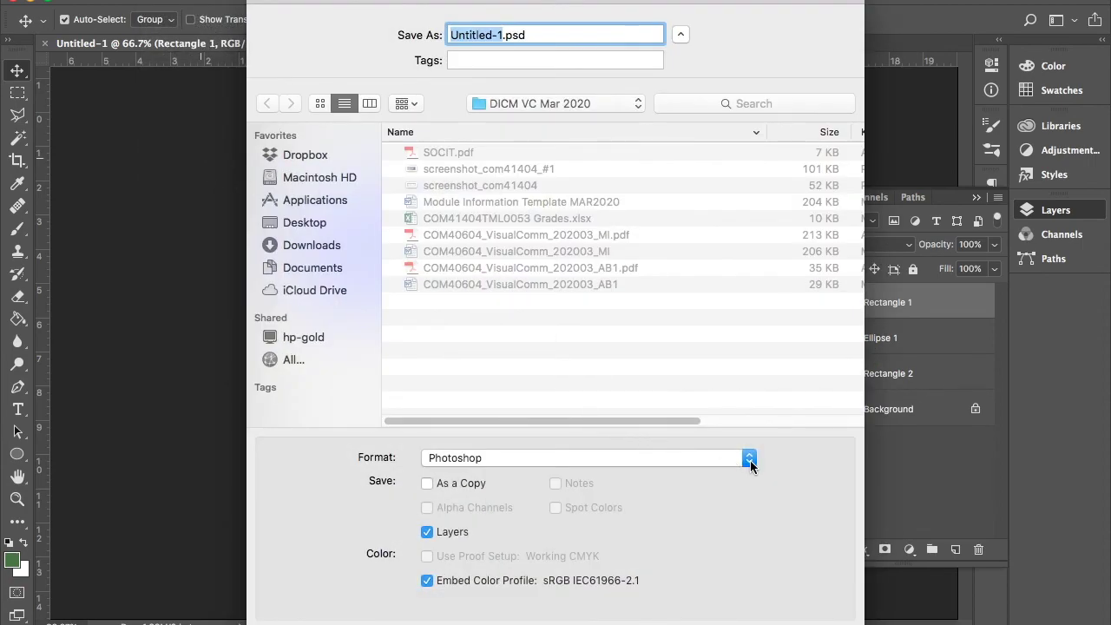
pyautogui.click(749, 458)
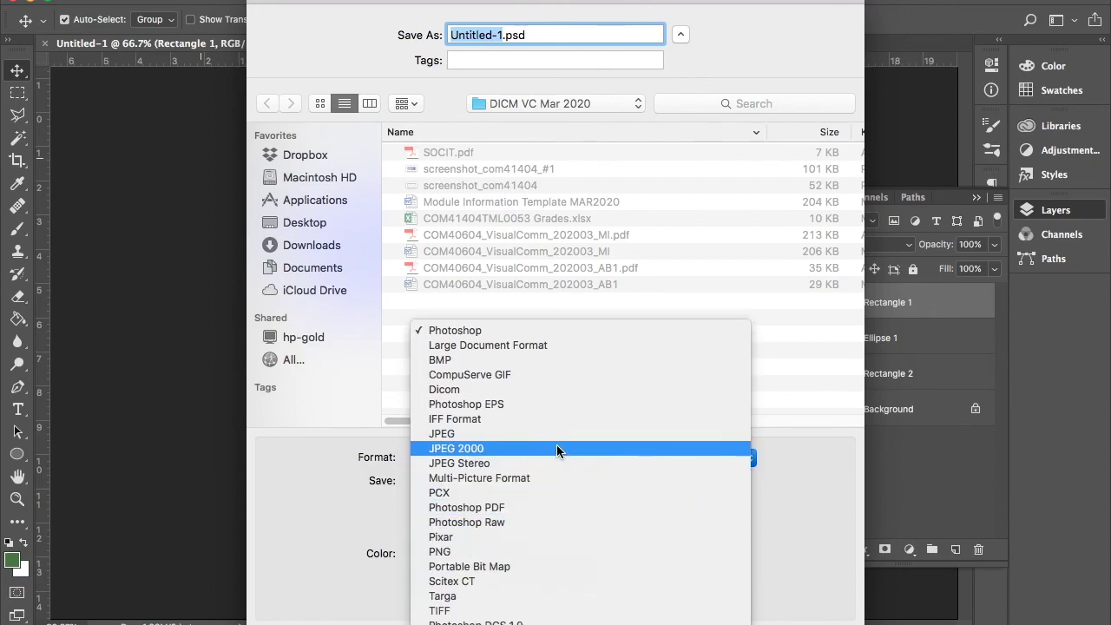
pyautogui.click(816, 449)
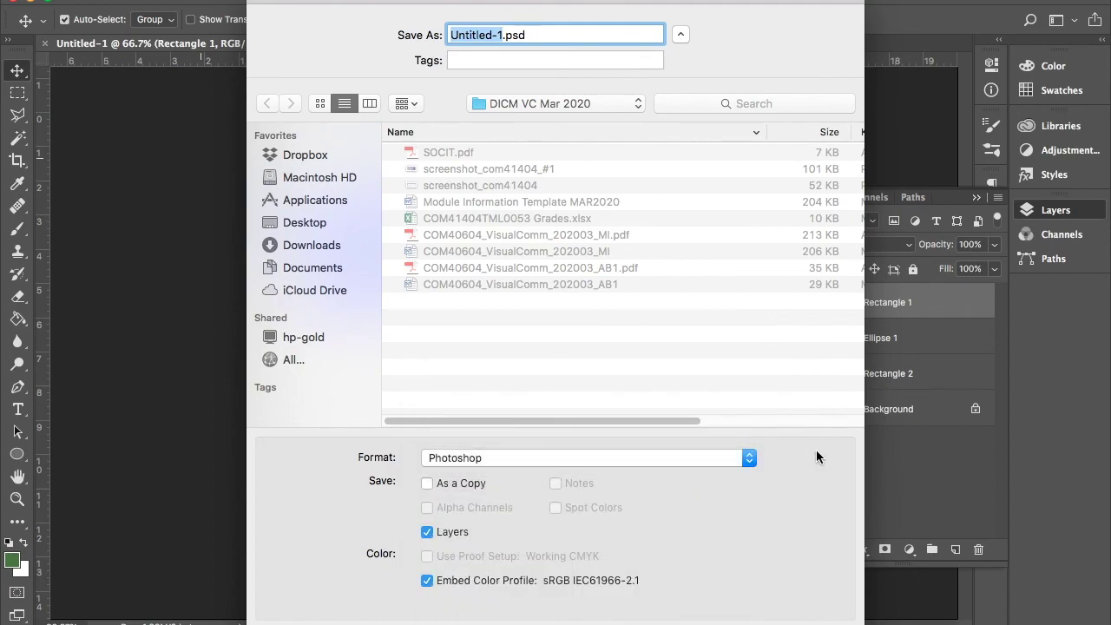